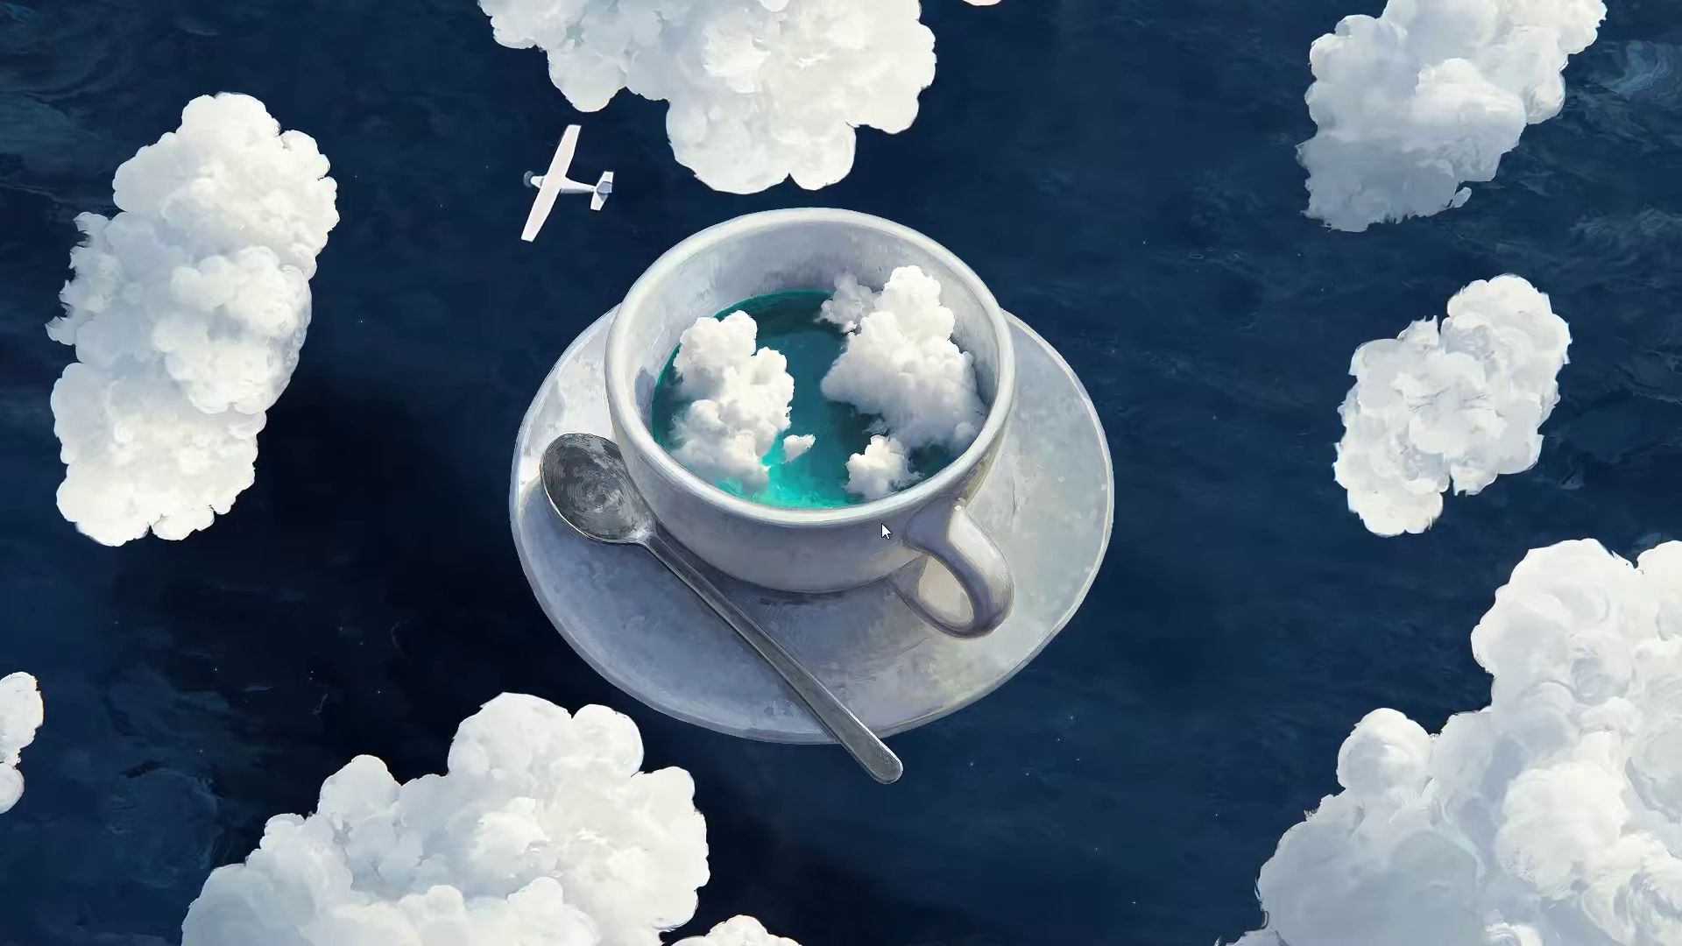
- Check the list of available Wi-Fi networks in quick settings, then dismiss it
mouse_move(1314, 942)
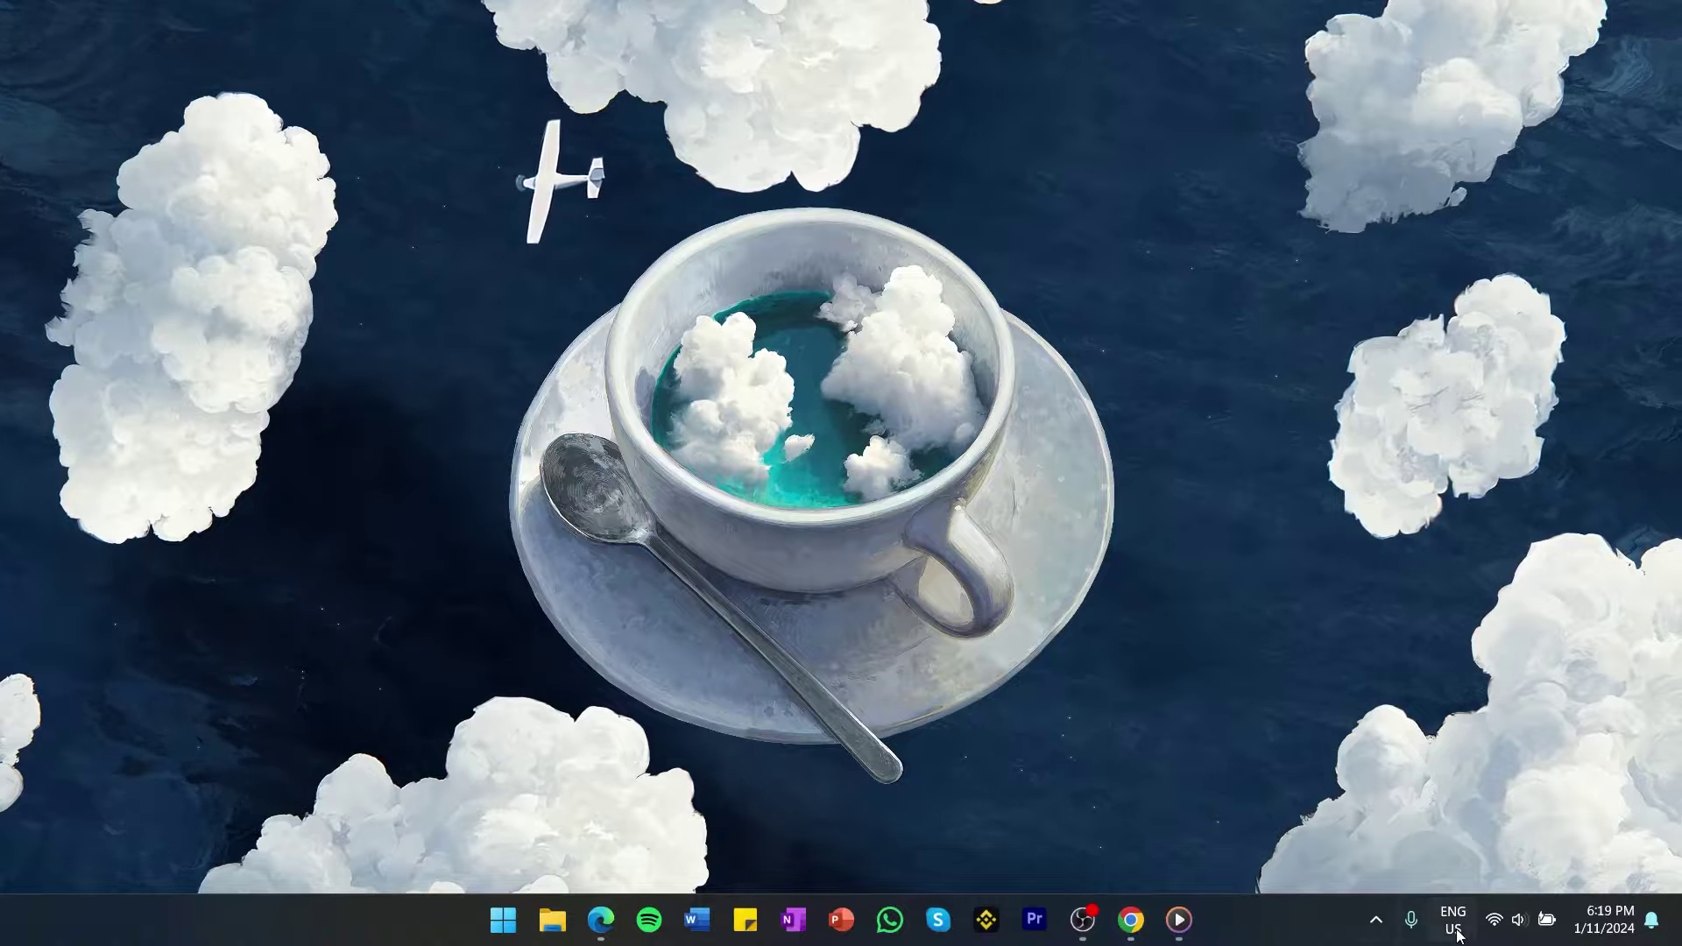
click(1493, 929)
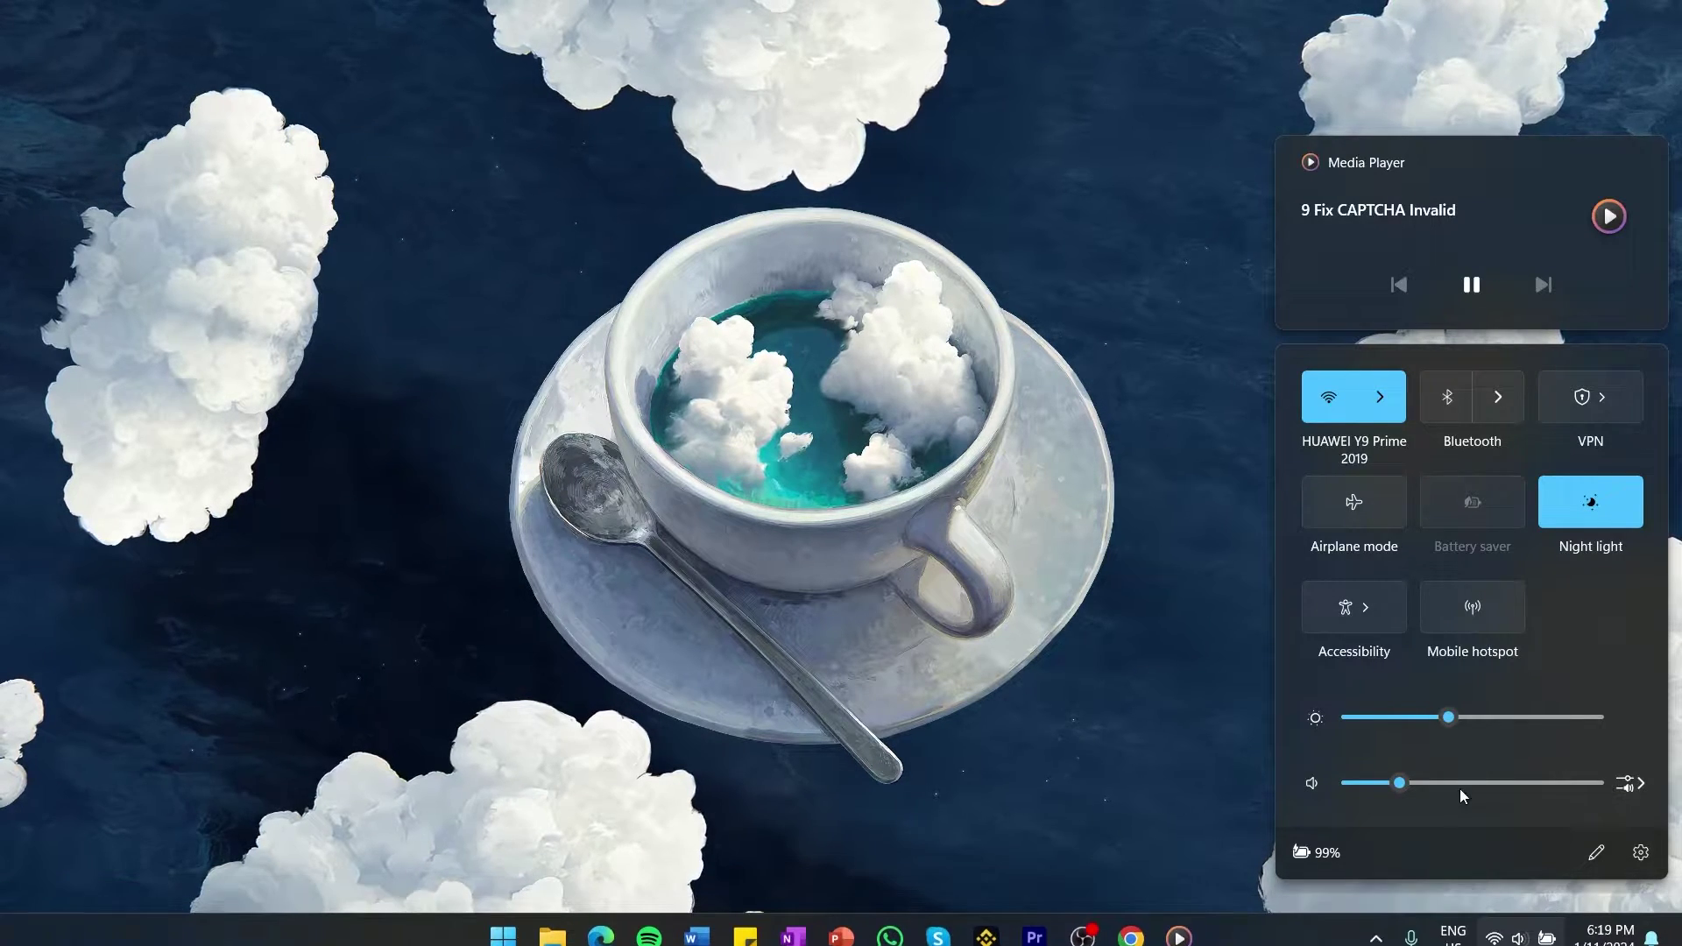
click(1393, 412)
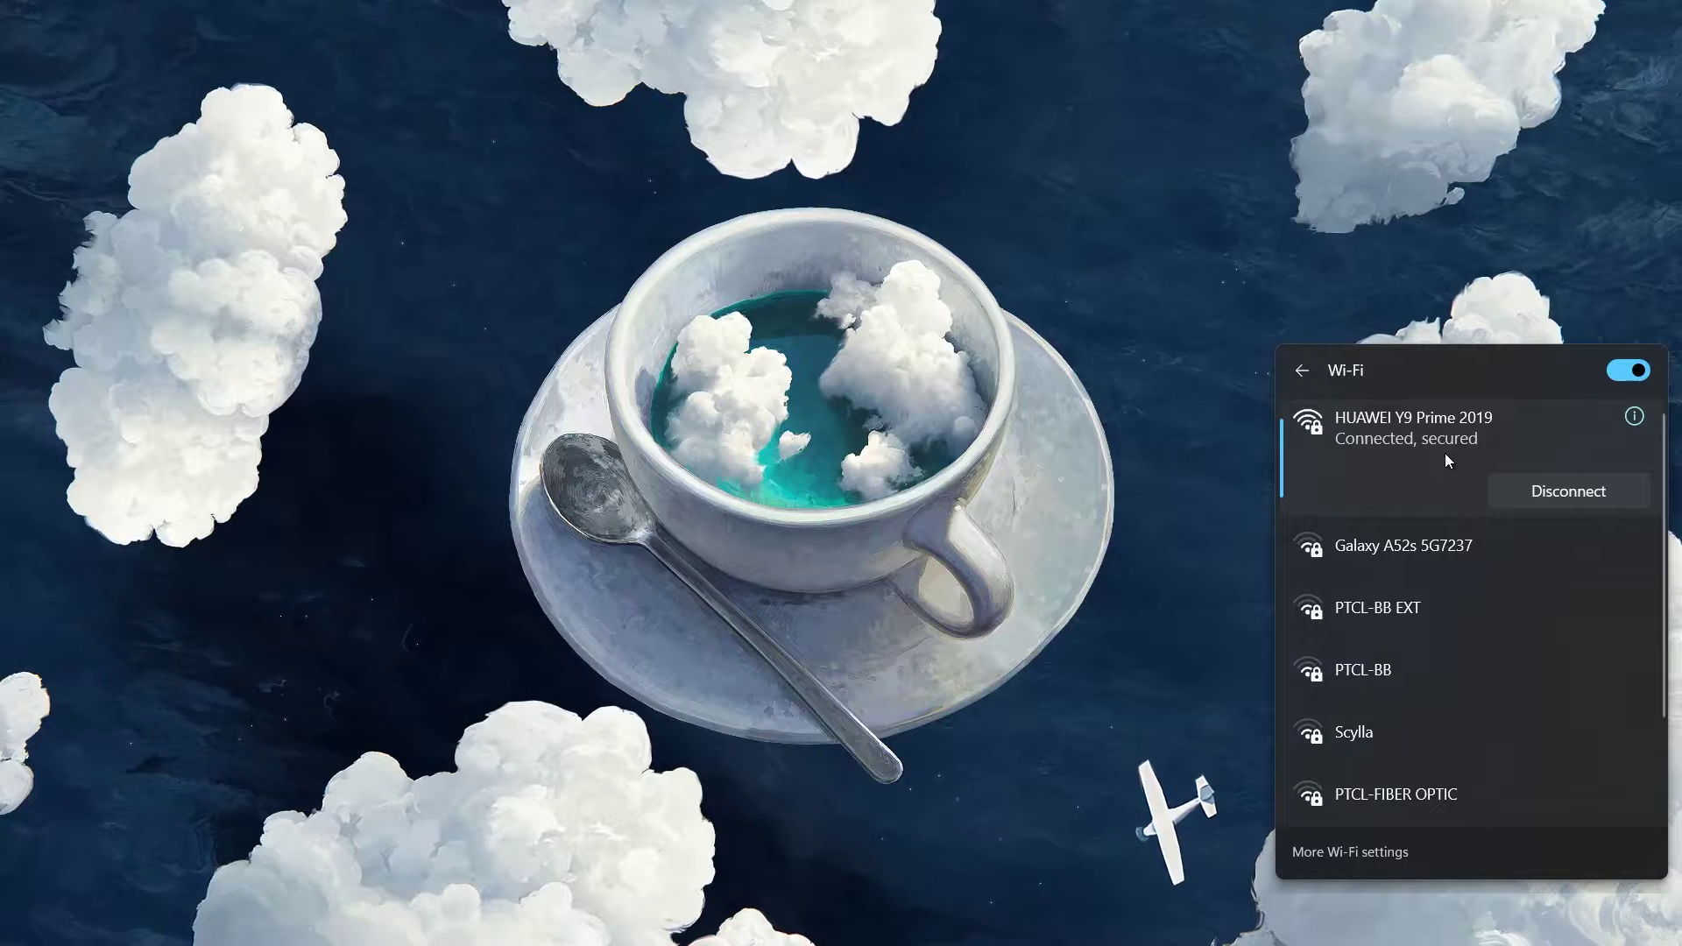
click(839, 465)
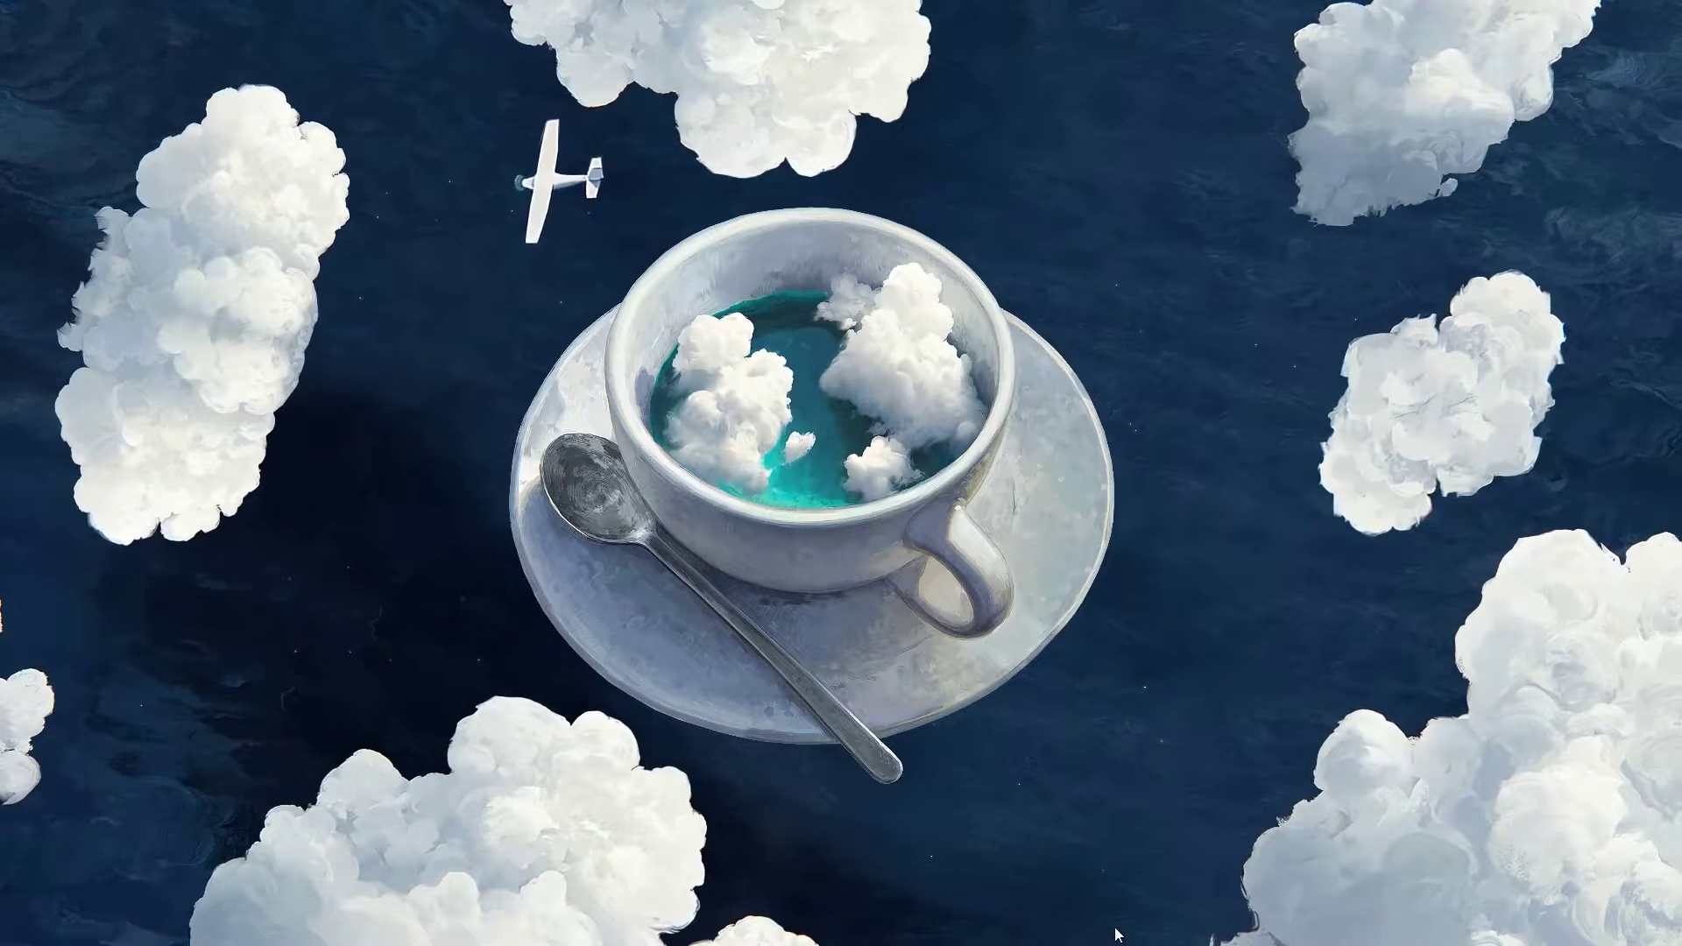
- Restore Chrome and go to Settings > Privacy and security
mouse_move(1125, 935)
click(1053, 827)
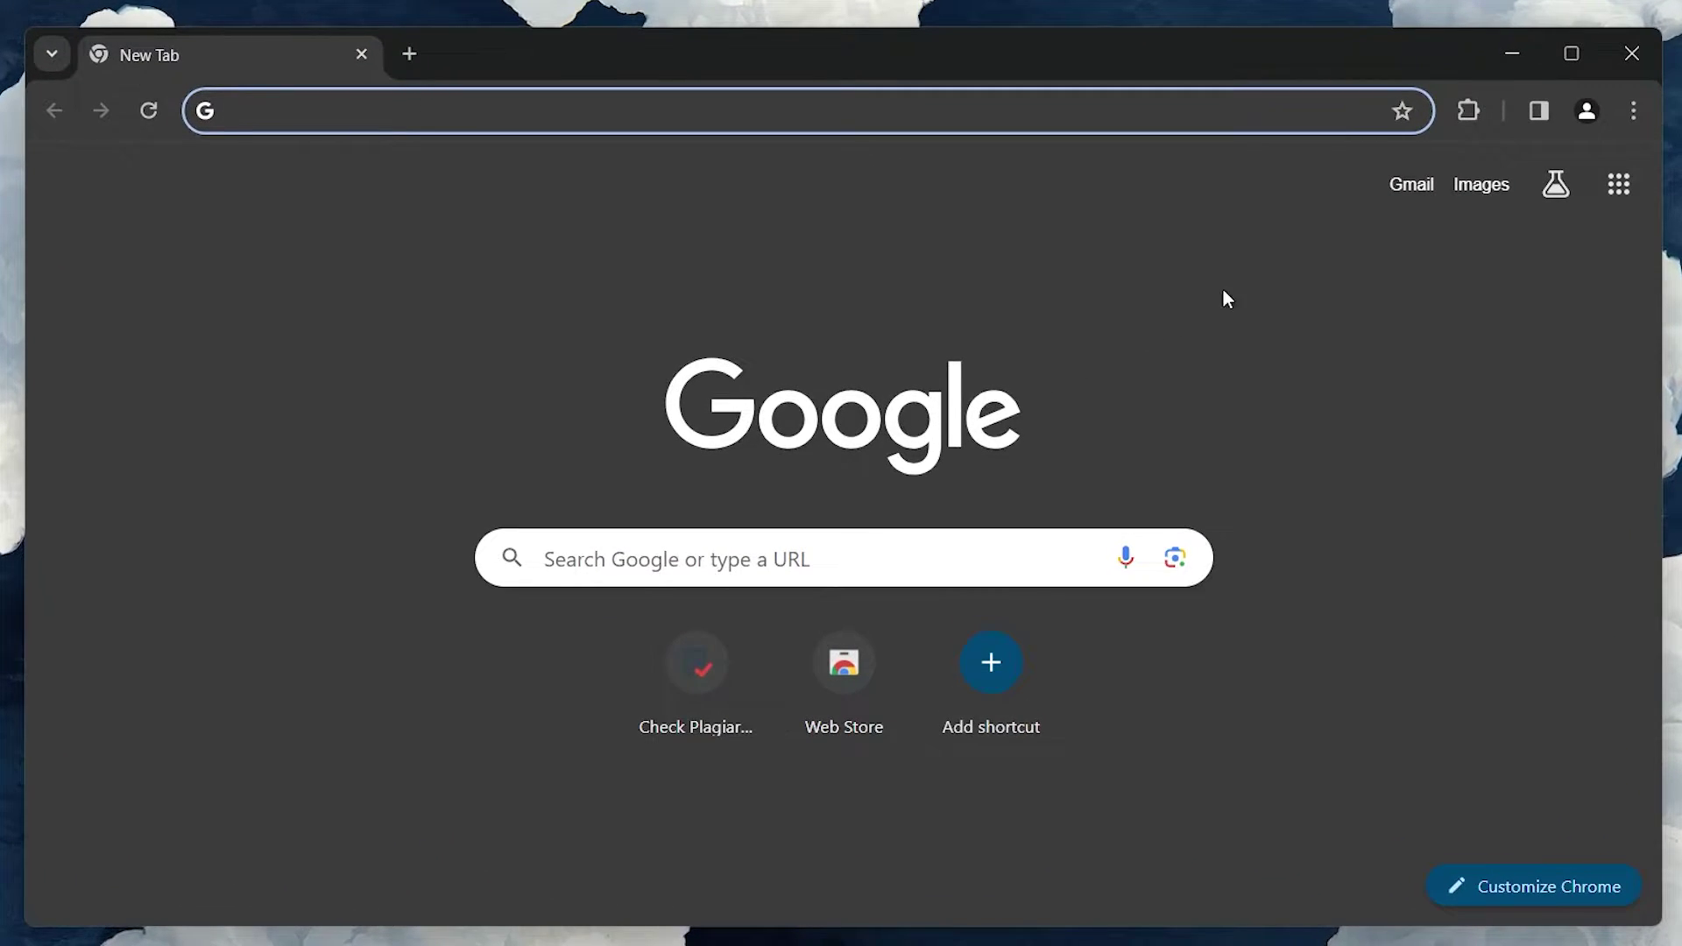
click(1628, 113)
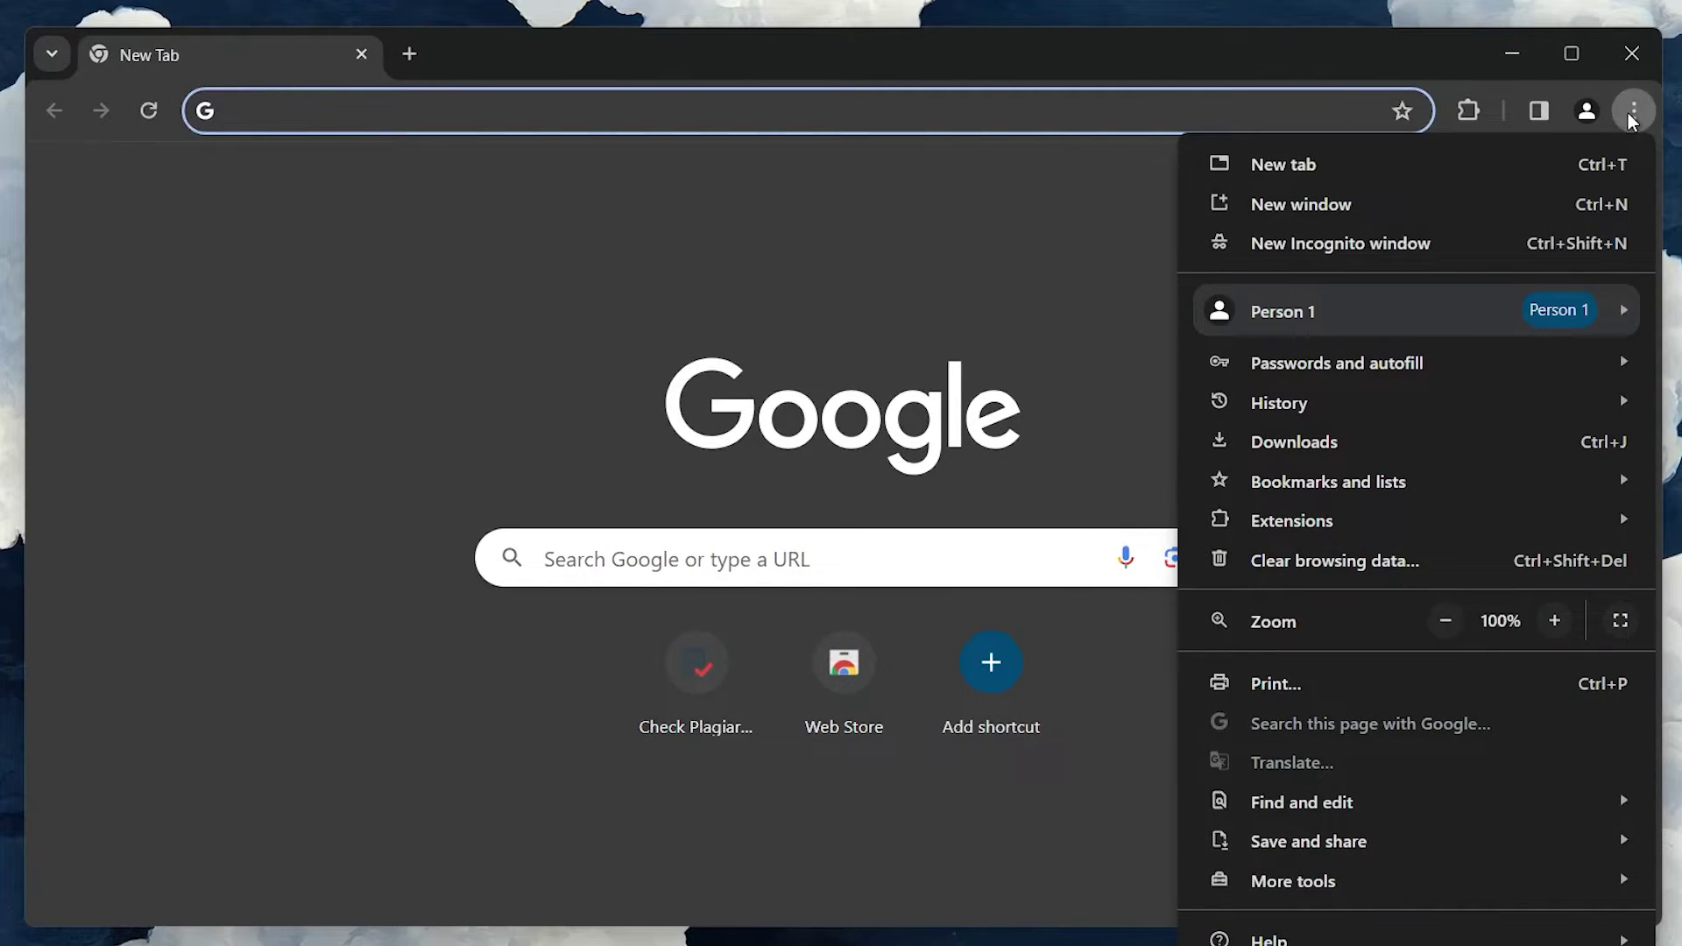
scroll(1385, 596, down, 2)
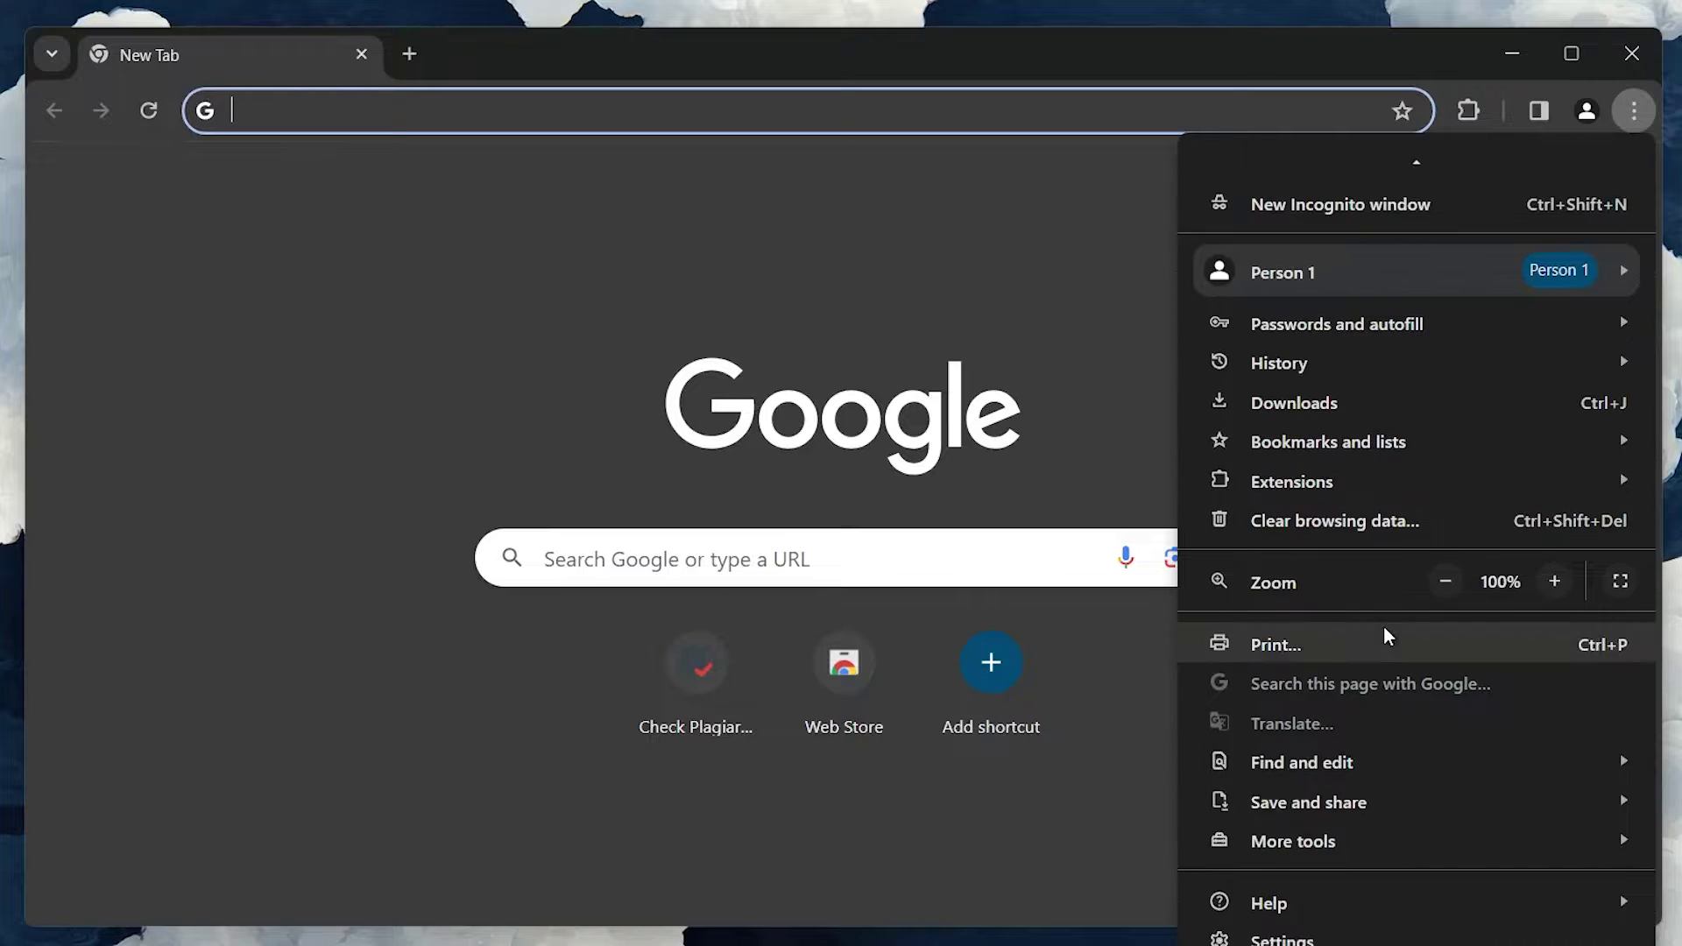
click(1318, 902)
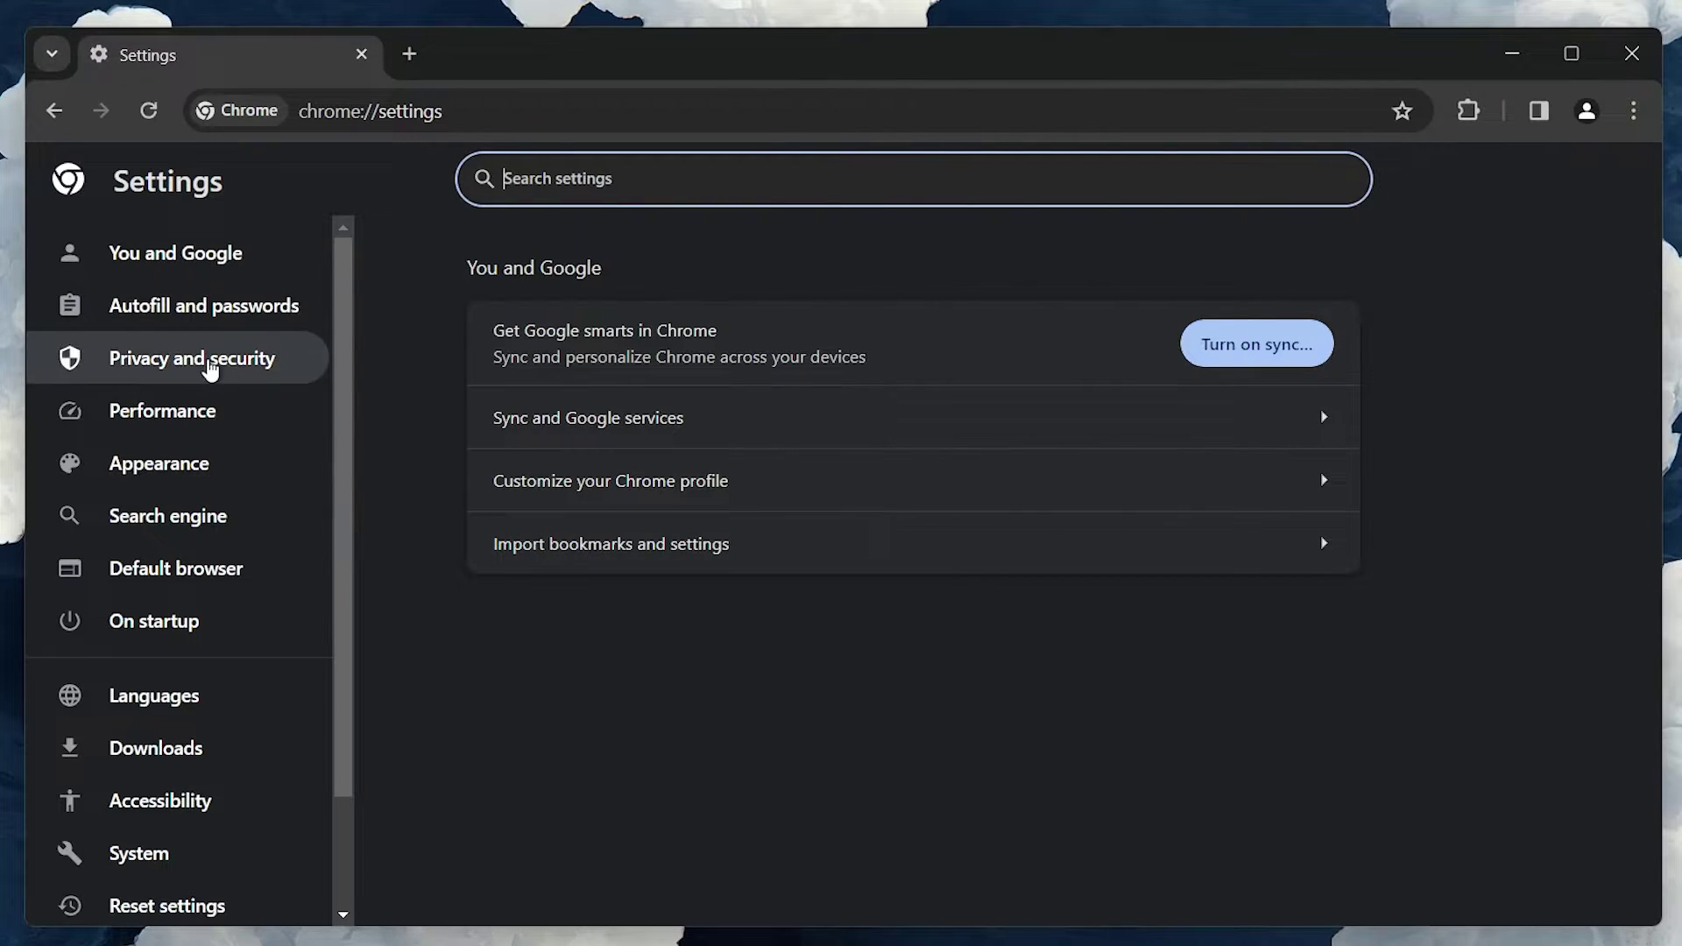
click(172, 353)
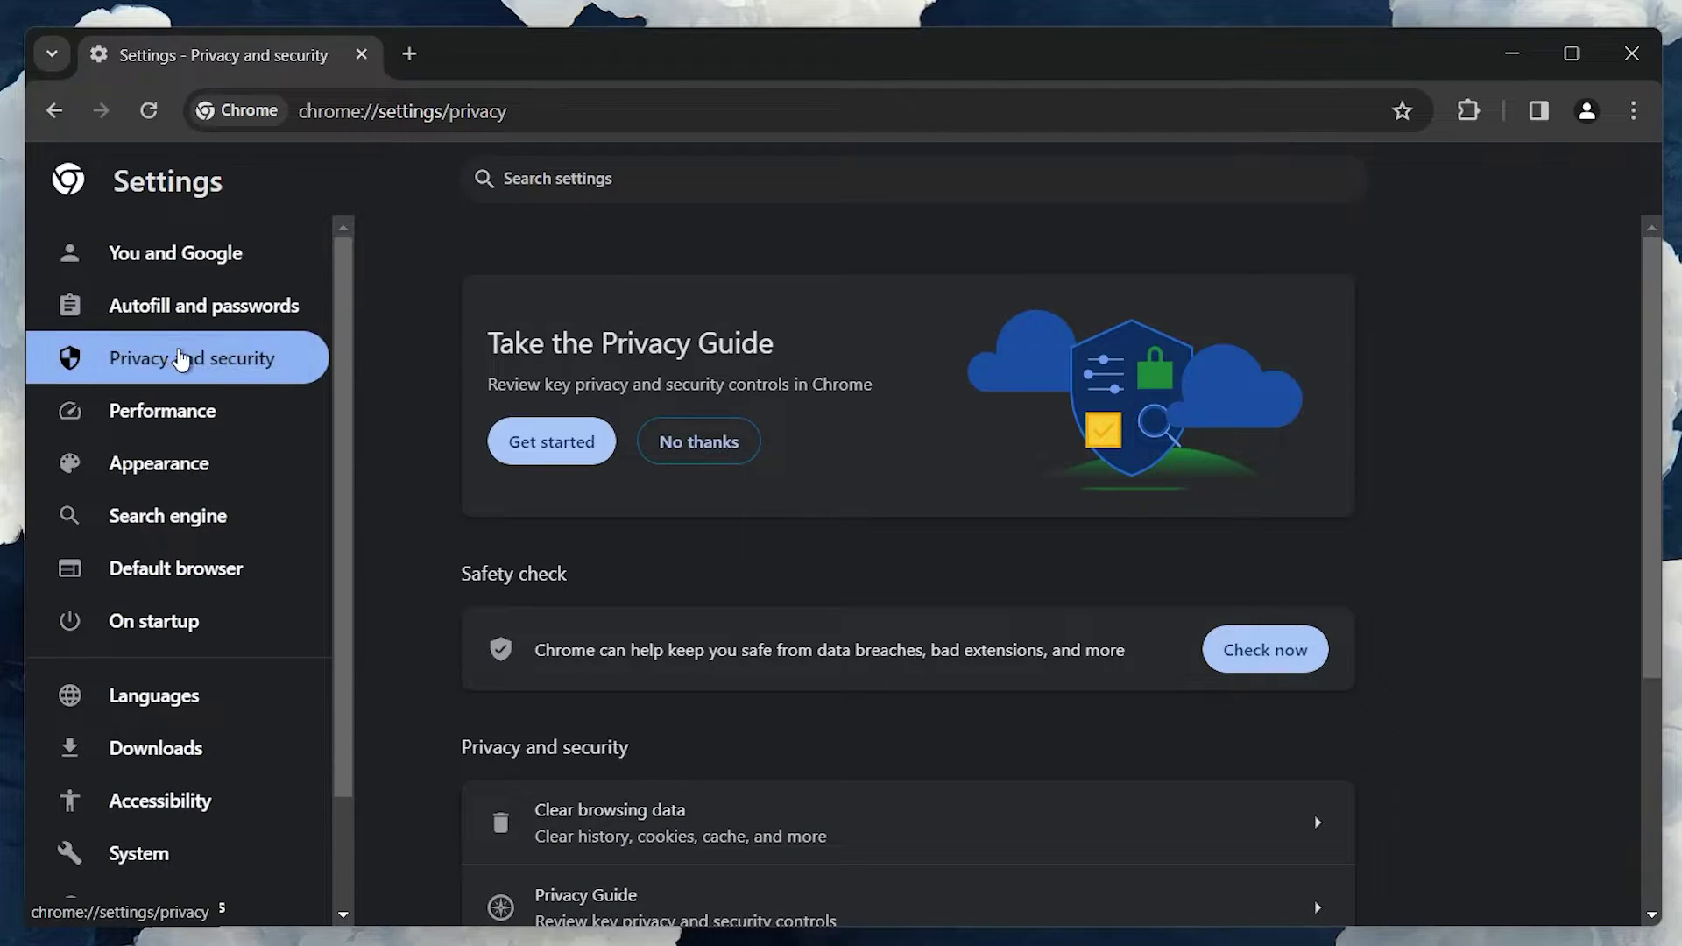
scroll(424, 605, down, 2)
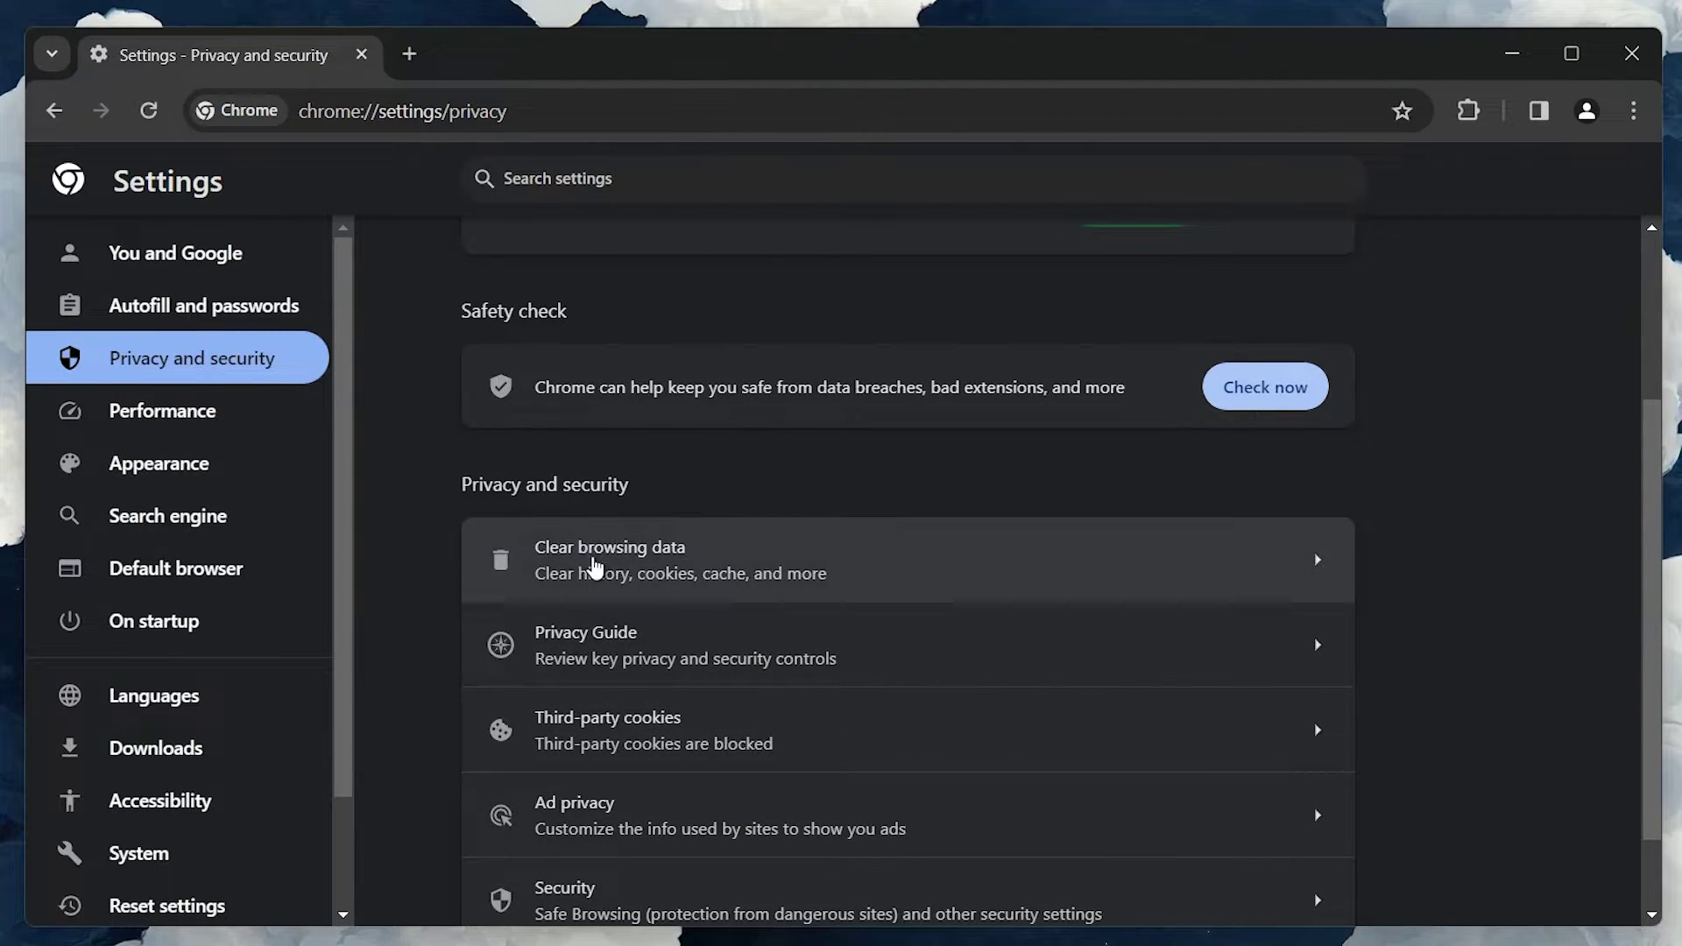
- Clear cookies and other site data for All time, with browsing history left unticked
click(599, 571)
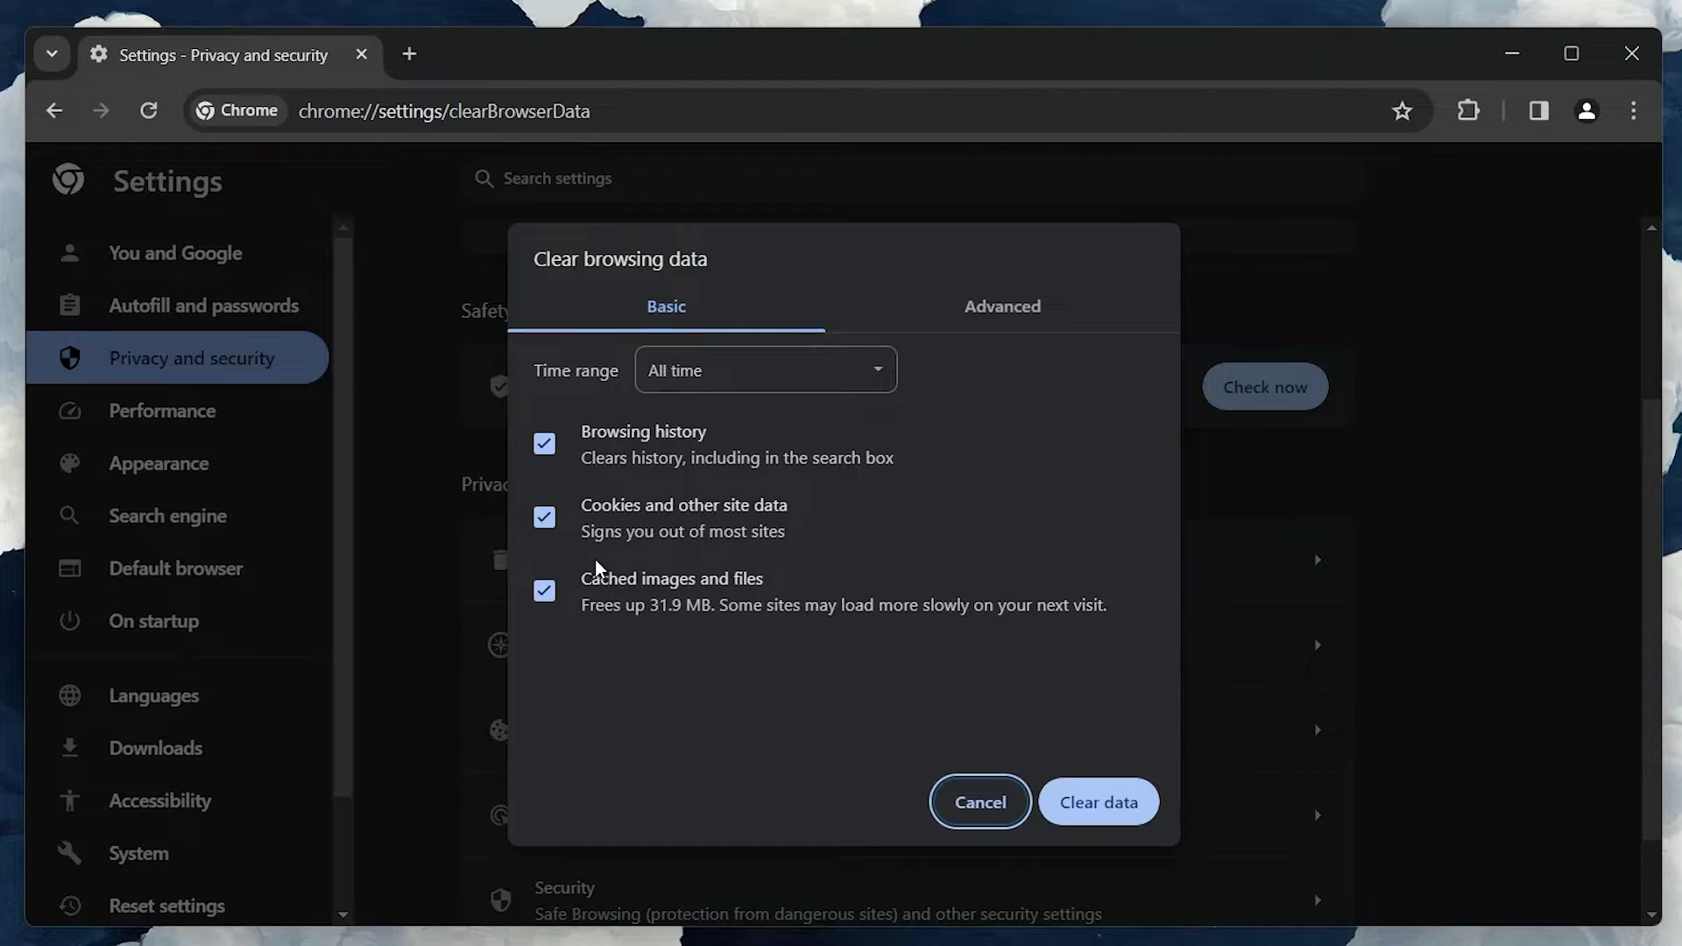
click(771, 377)
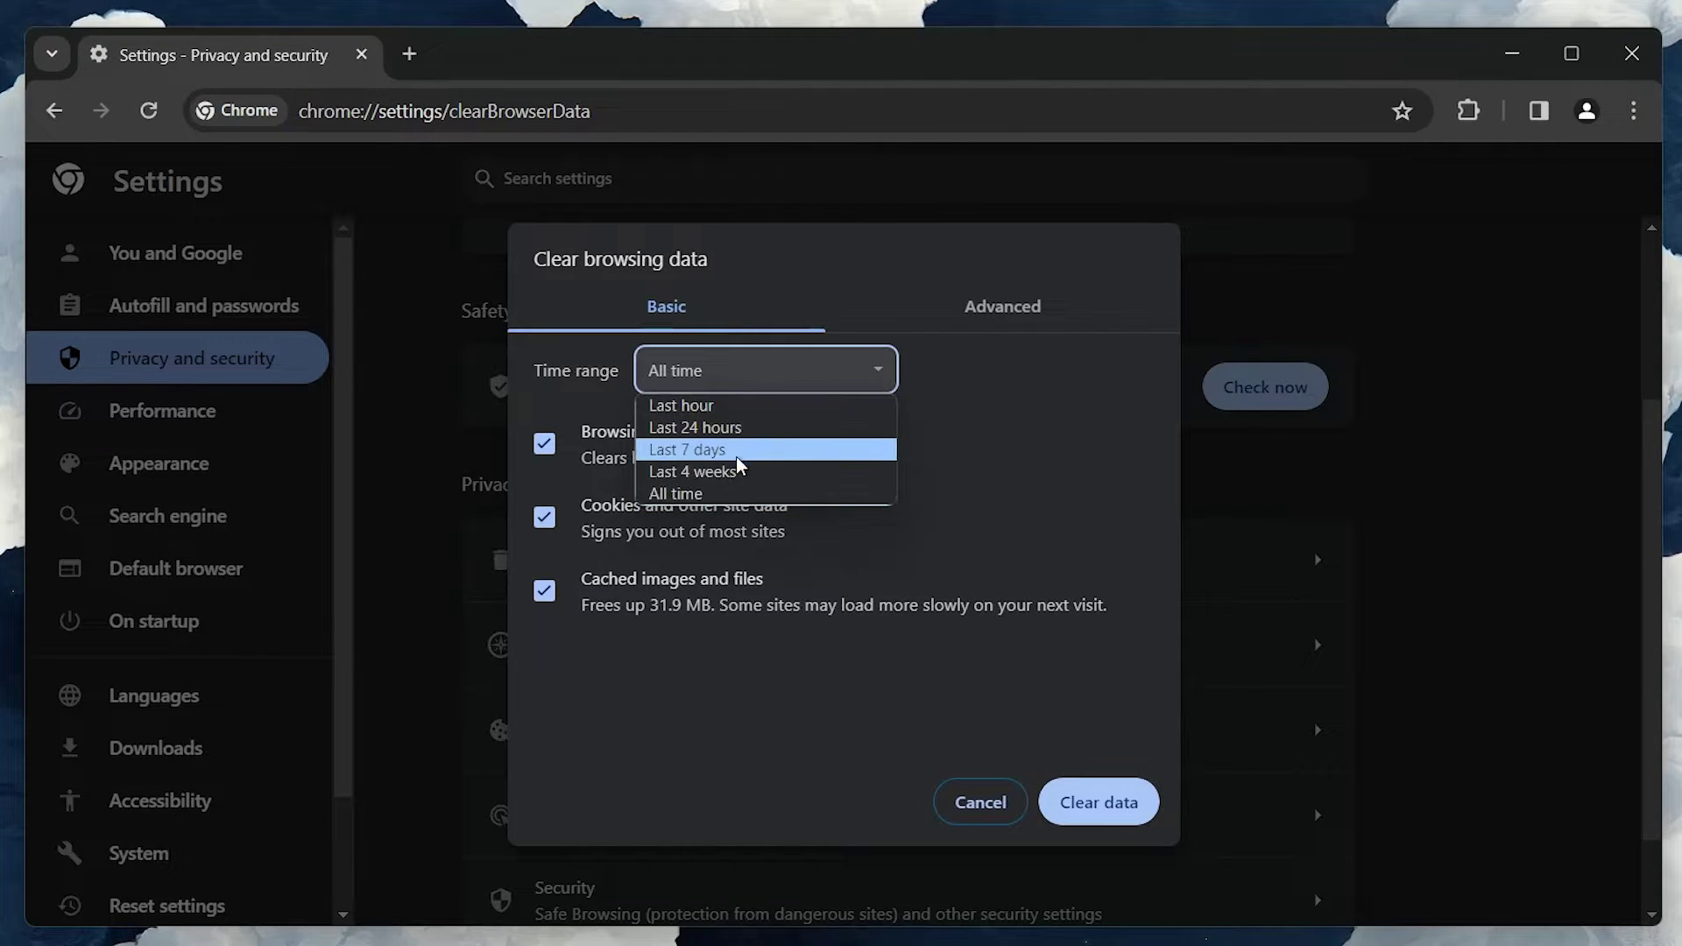
click(673, 496)
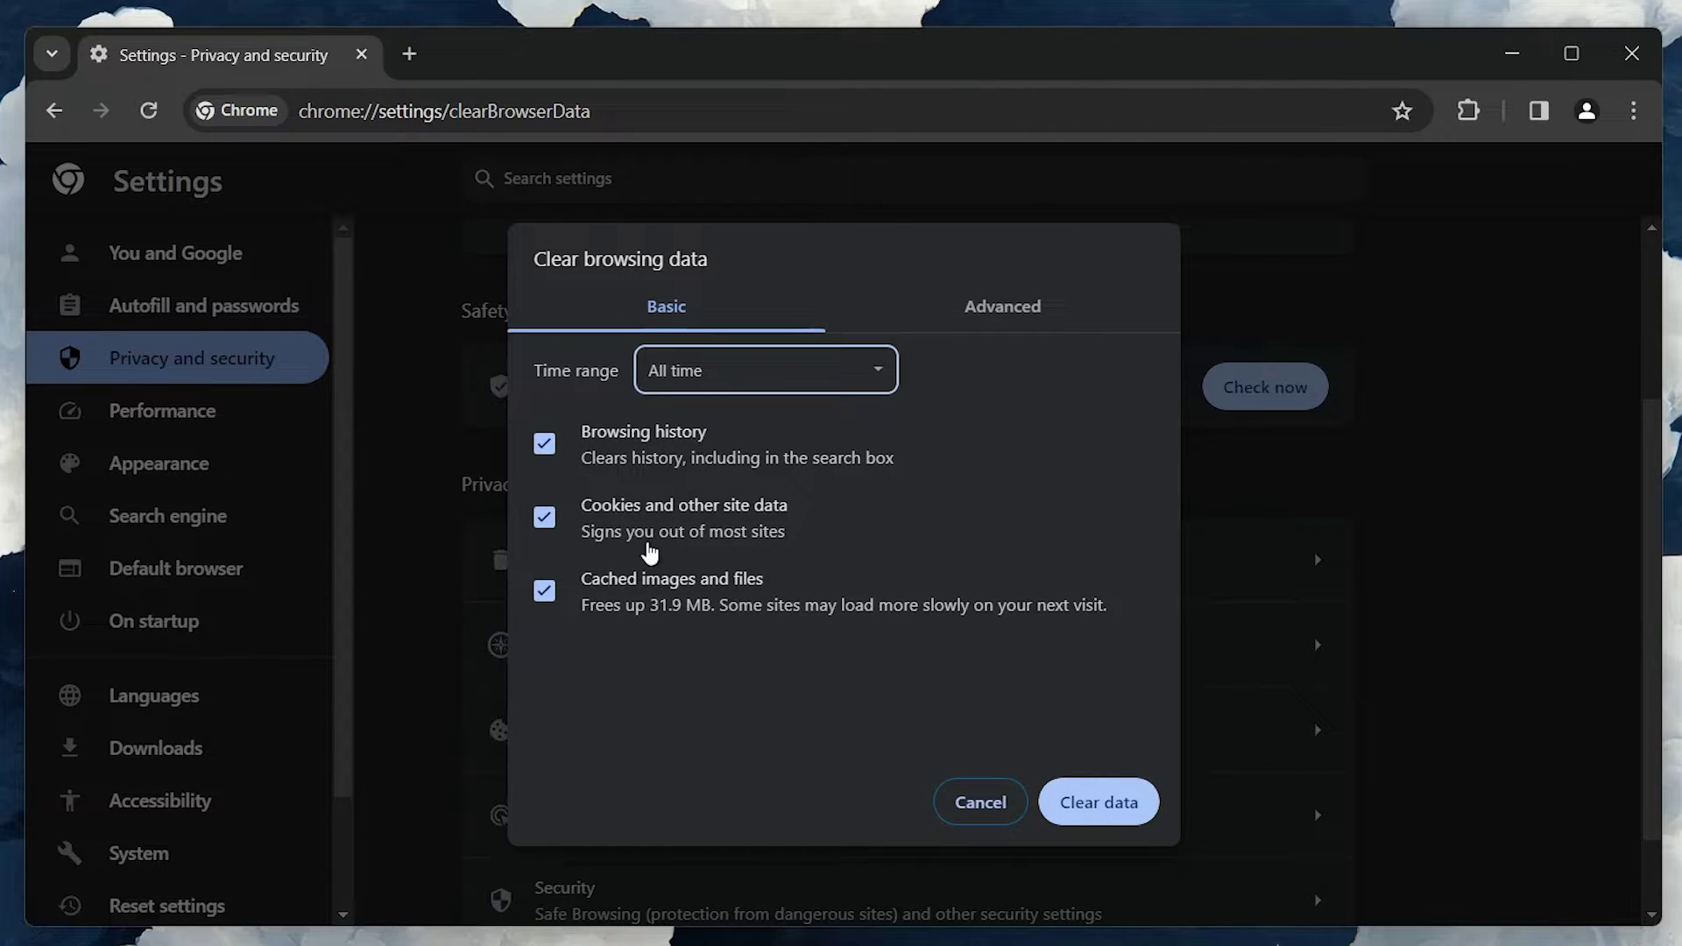
click(544, 443)
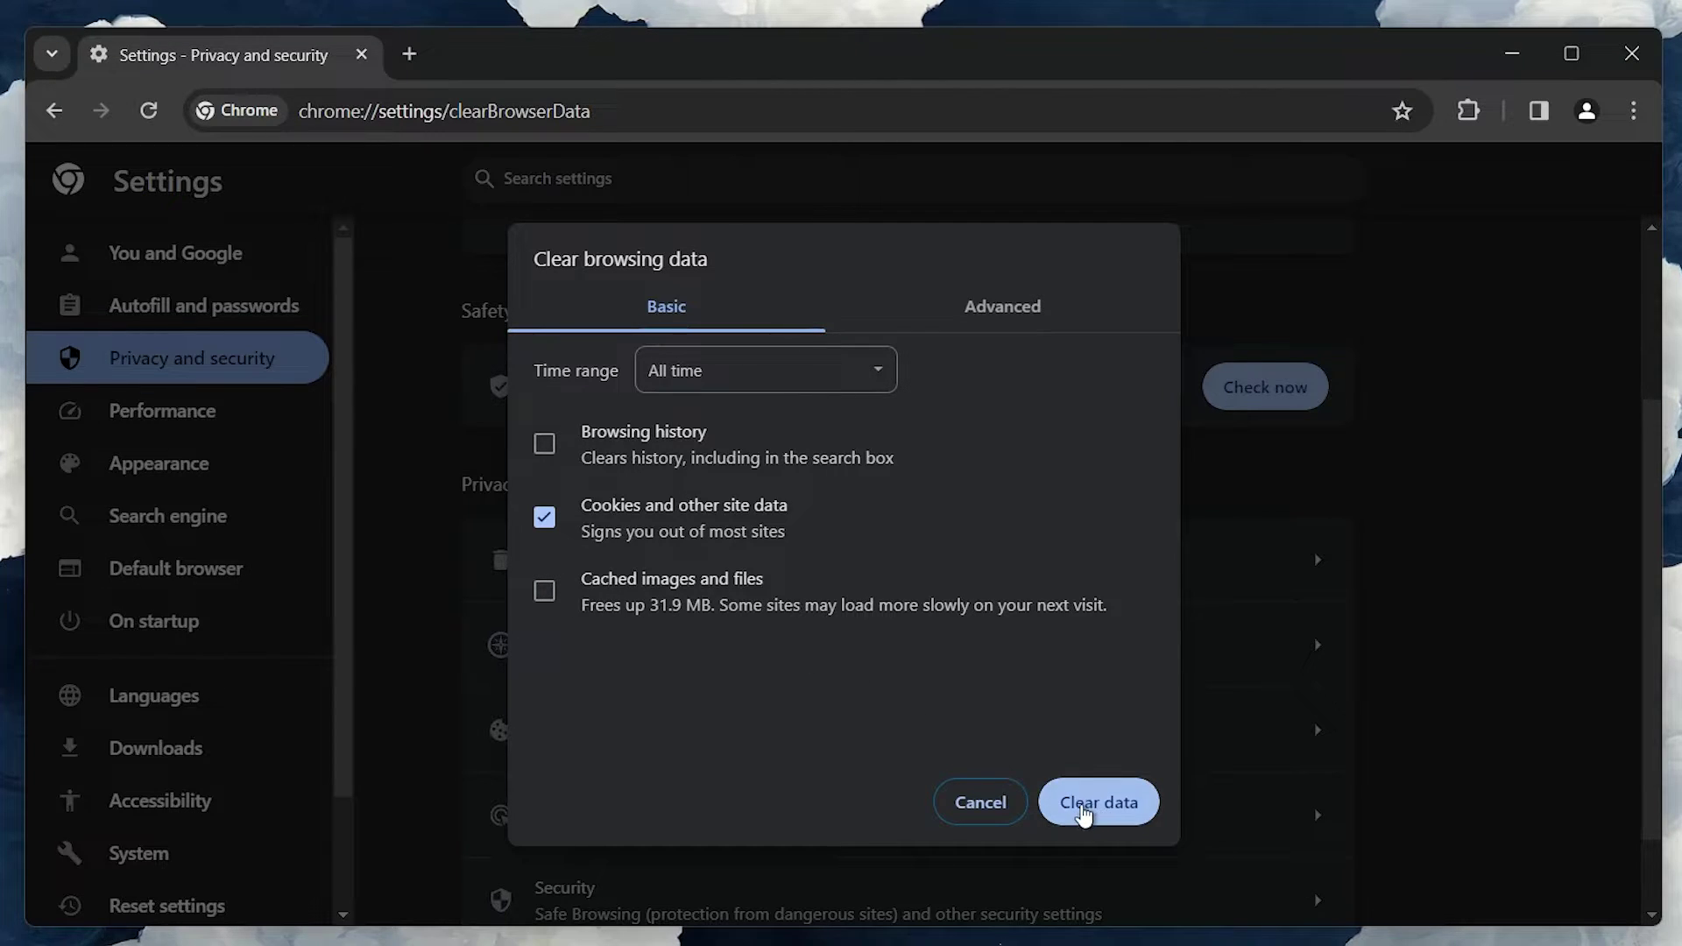
click(979, 800)
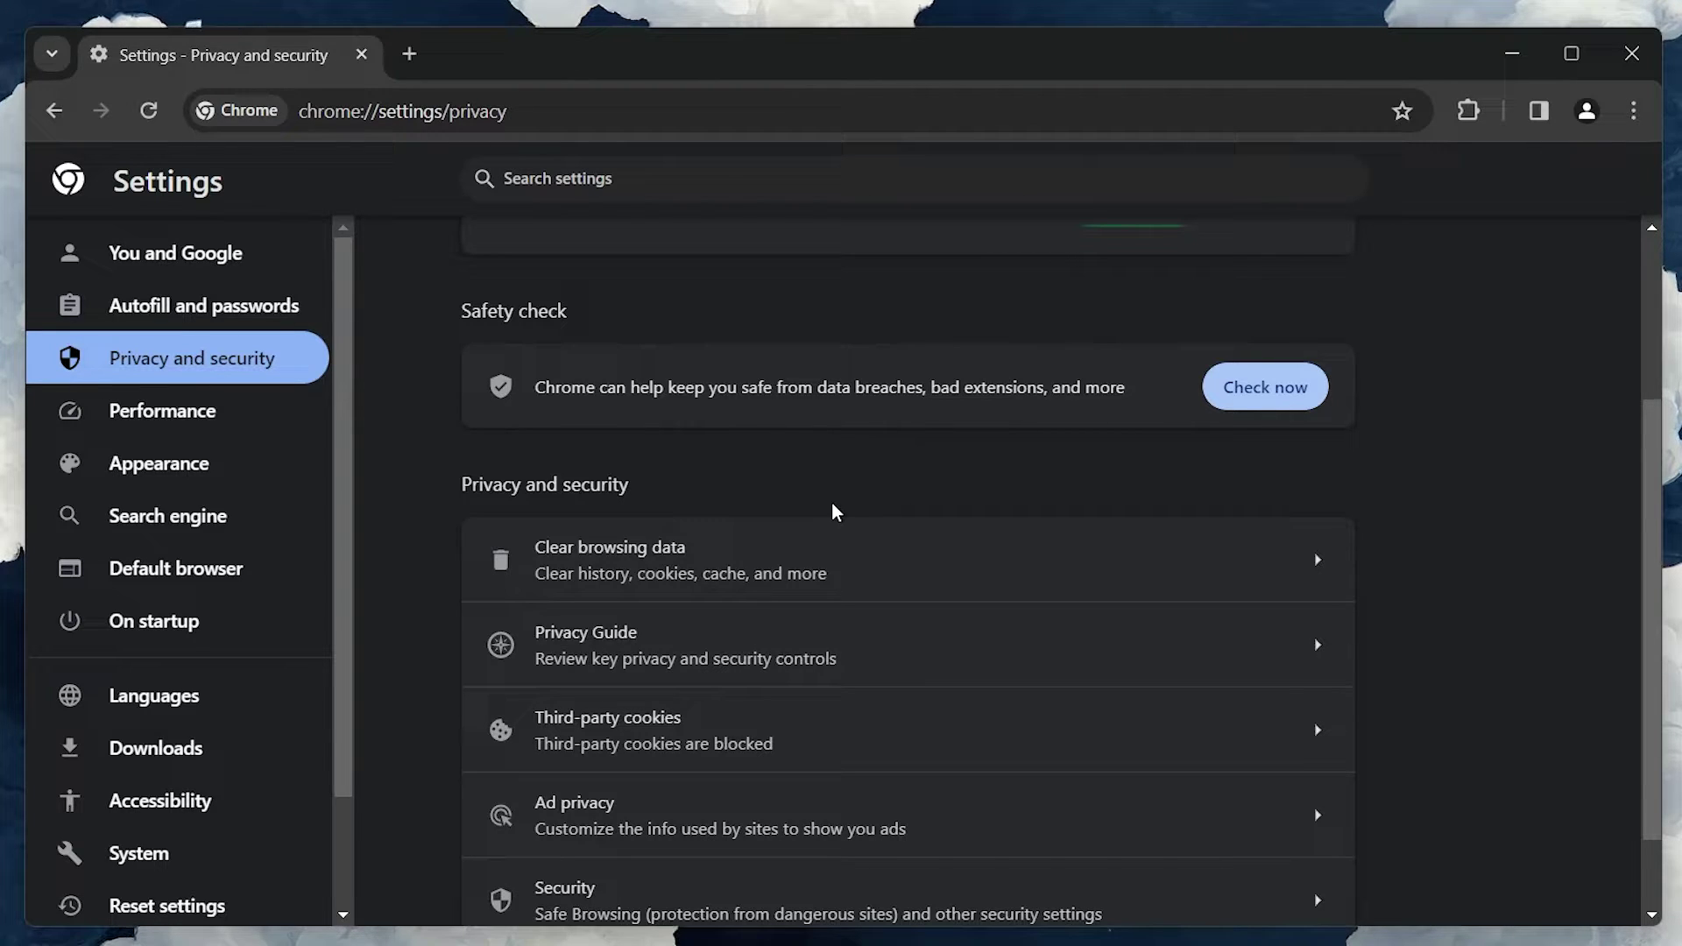
- Set Third-party cookies to 'Allow third-party cookies', then minimize Chrome
click(206, 377)
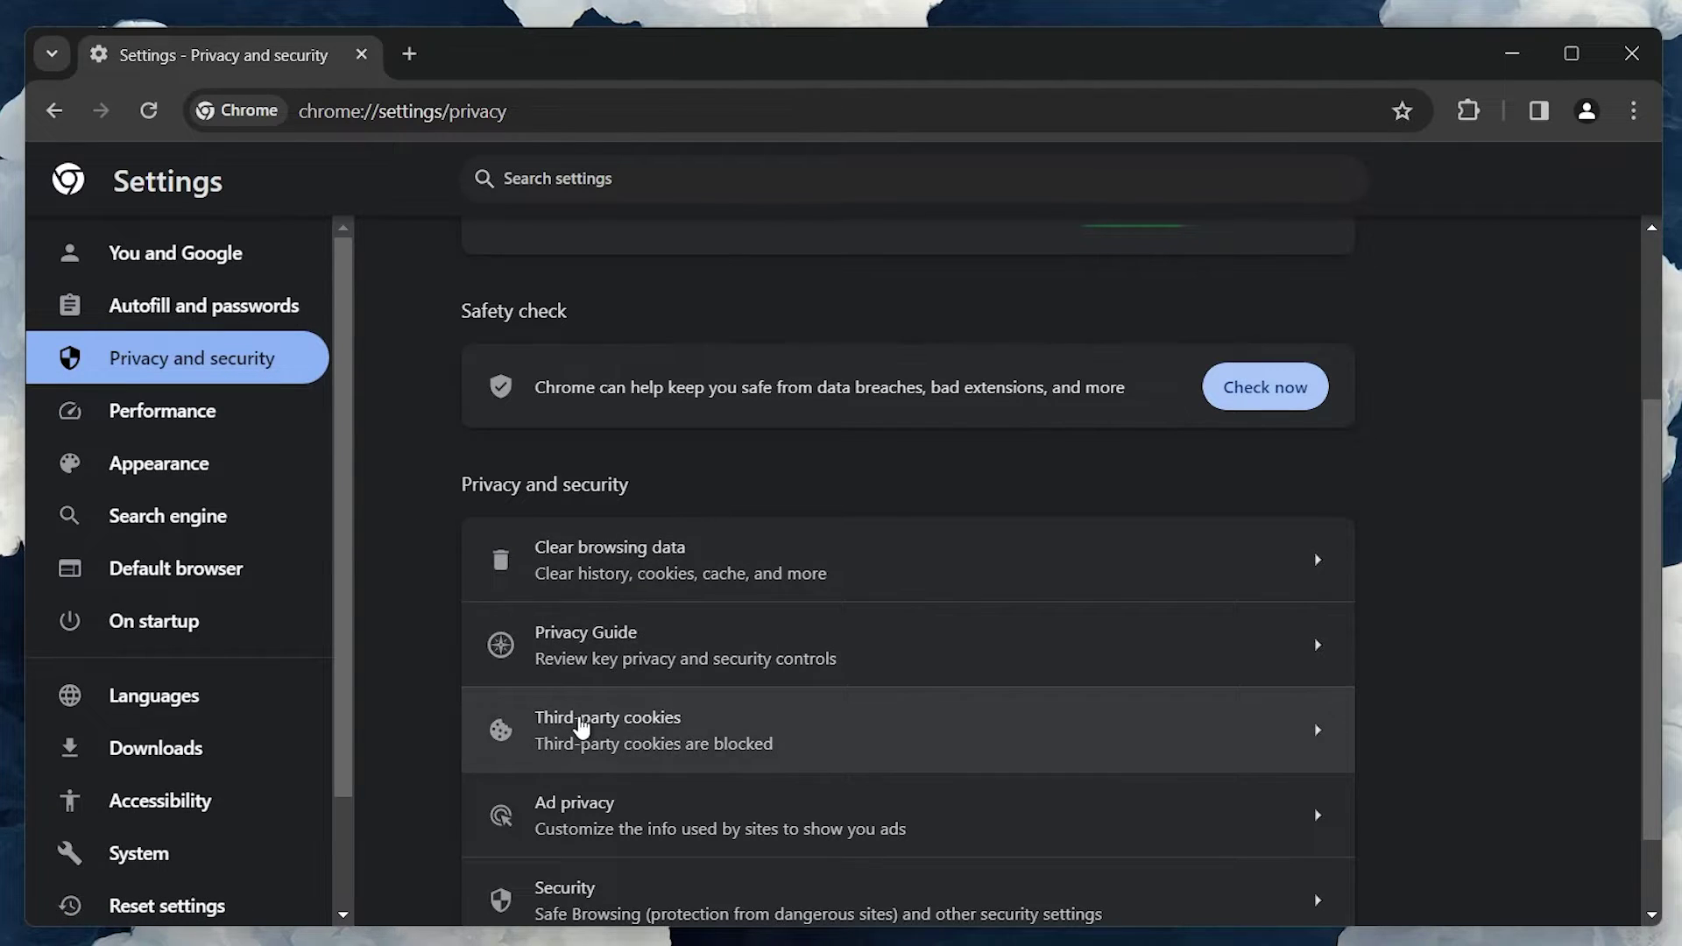
click(595, 740)
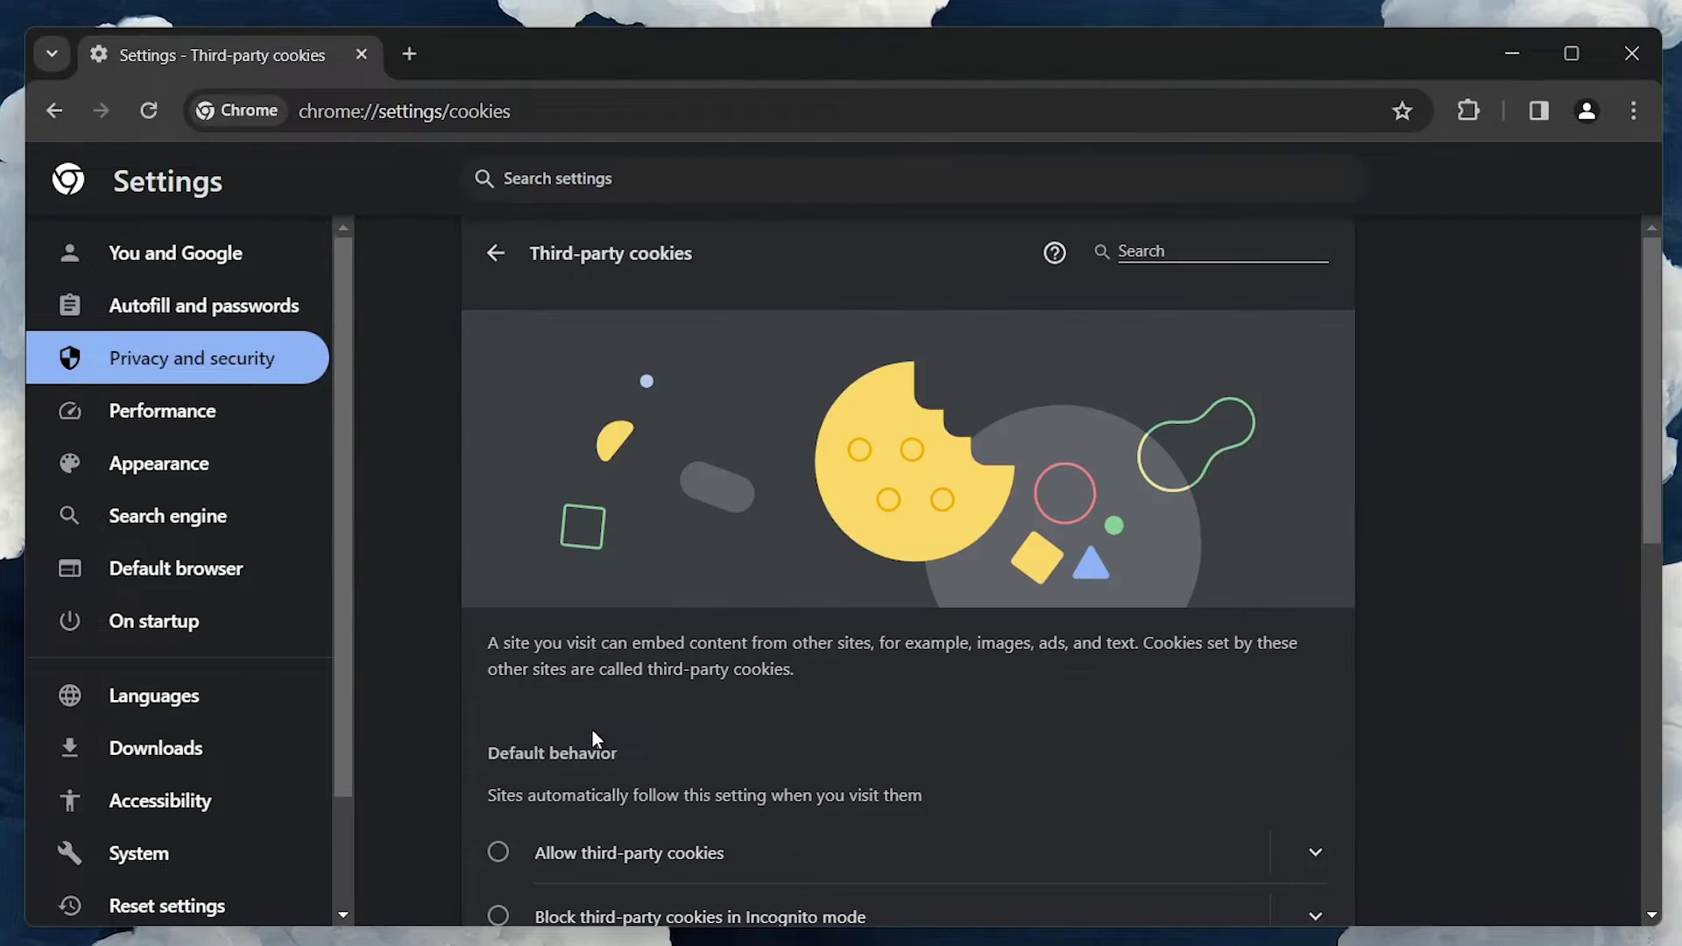
scroll(595, 741, down, 3)
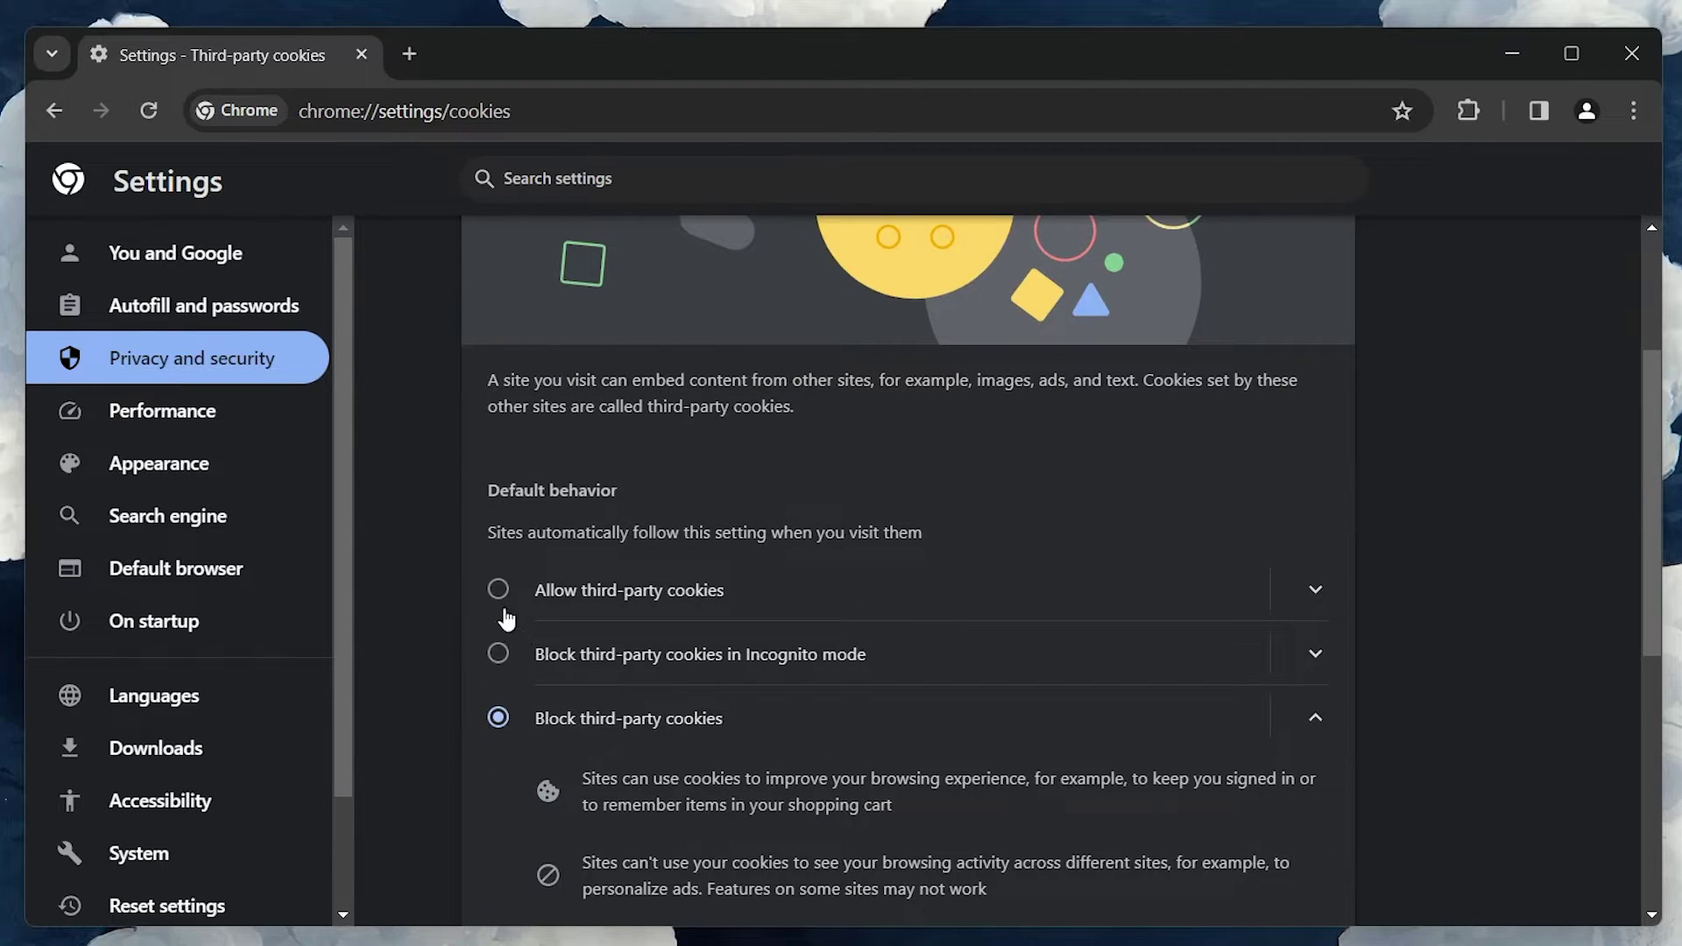
click(498, 592)
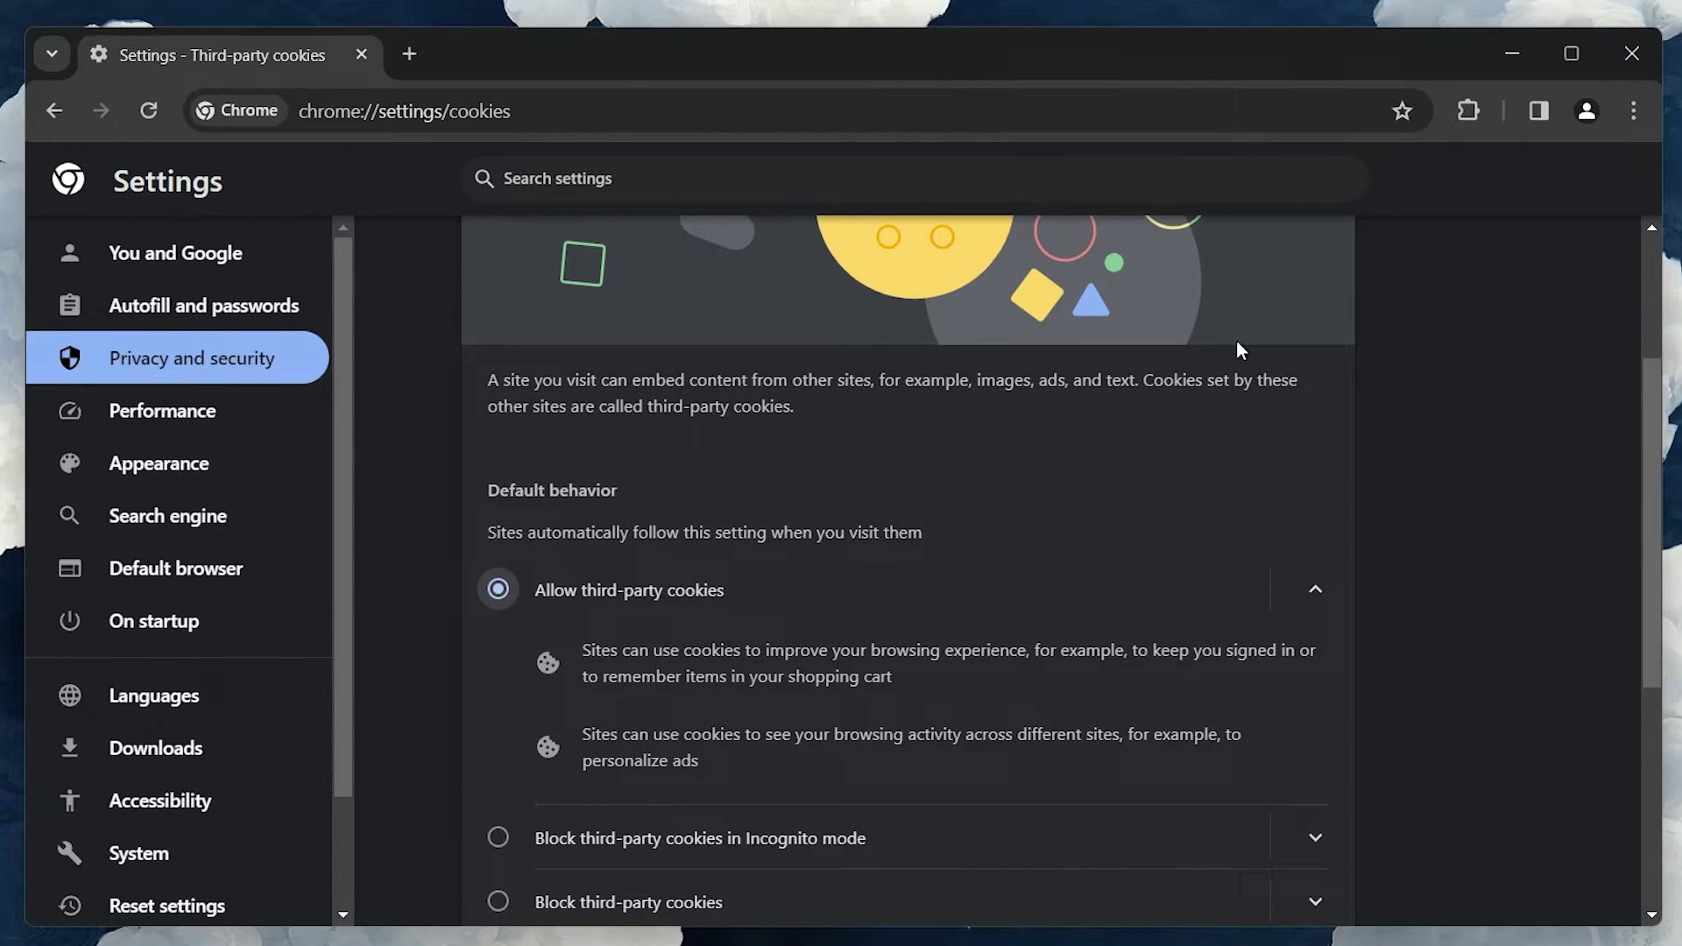
click(1513, 55)
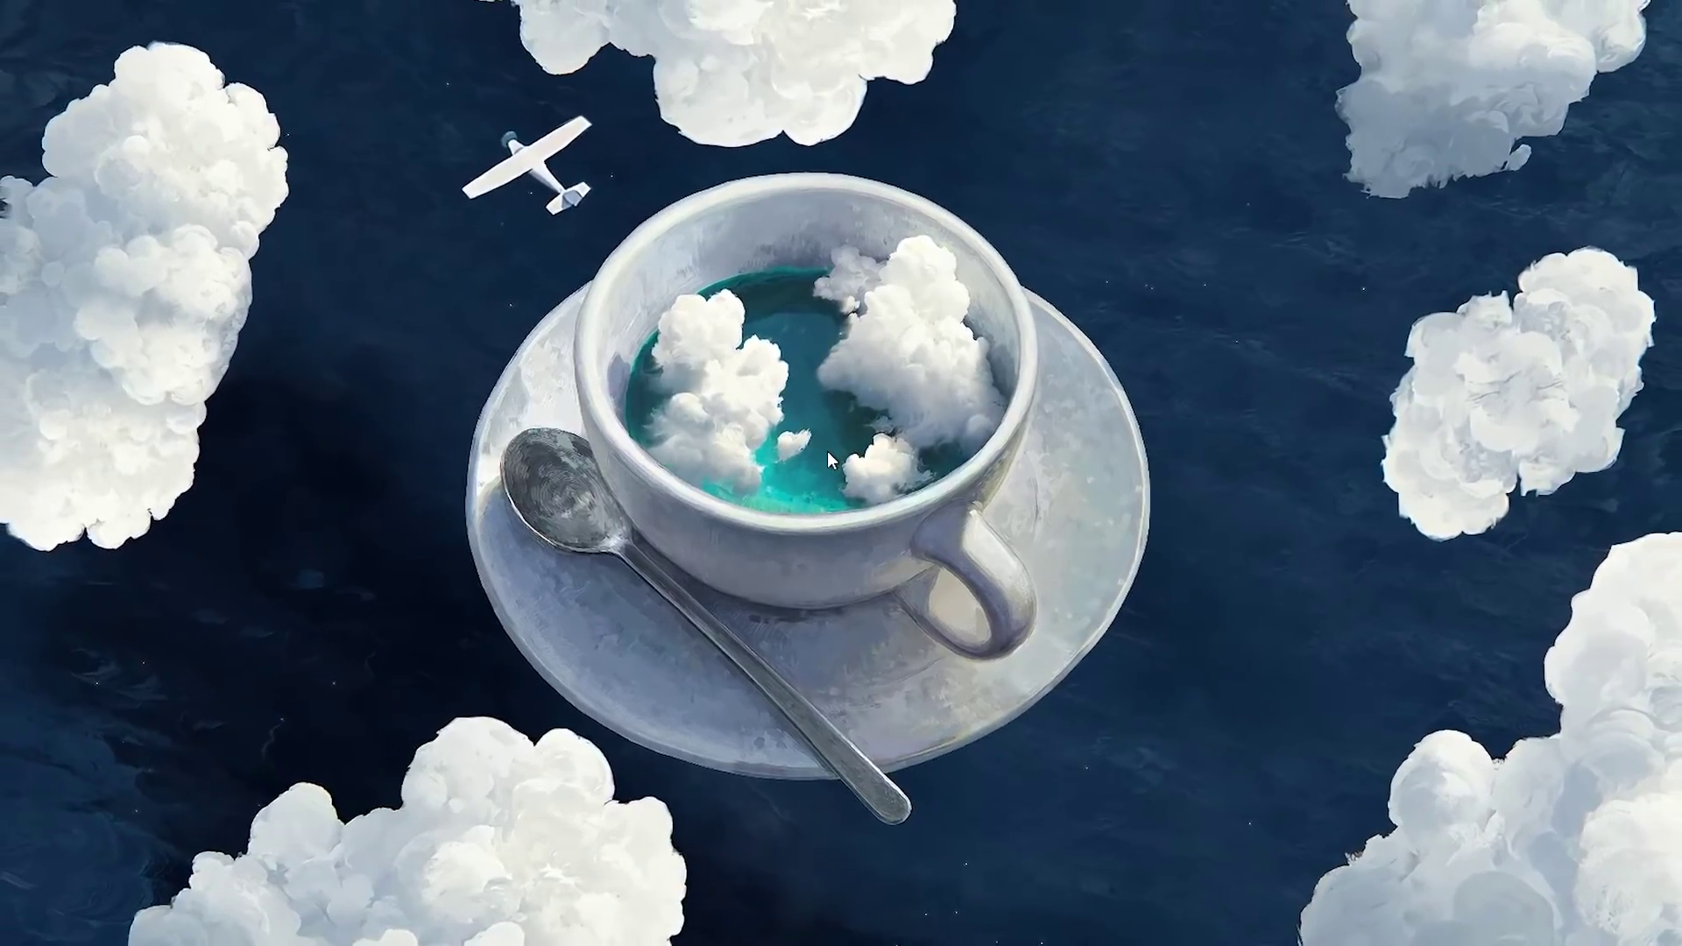
- Open the Prefetch folder via the Run box and delete all 402 items in it
key(super)
text(run)
key(Return)
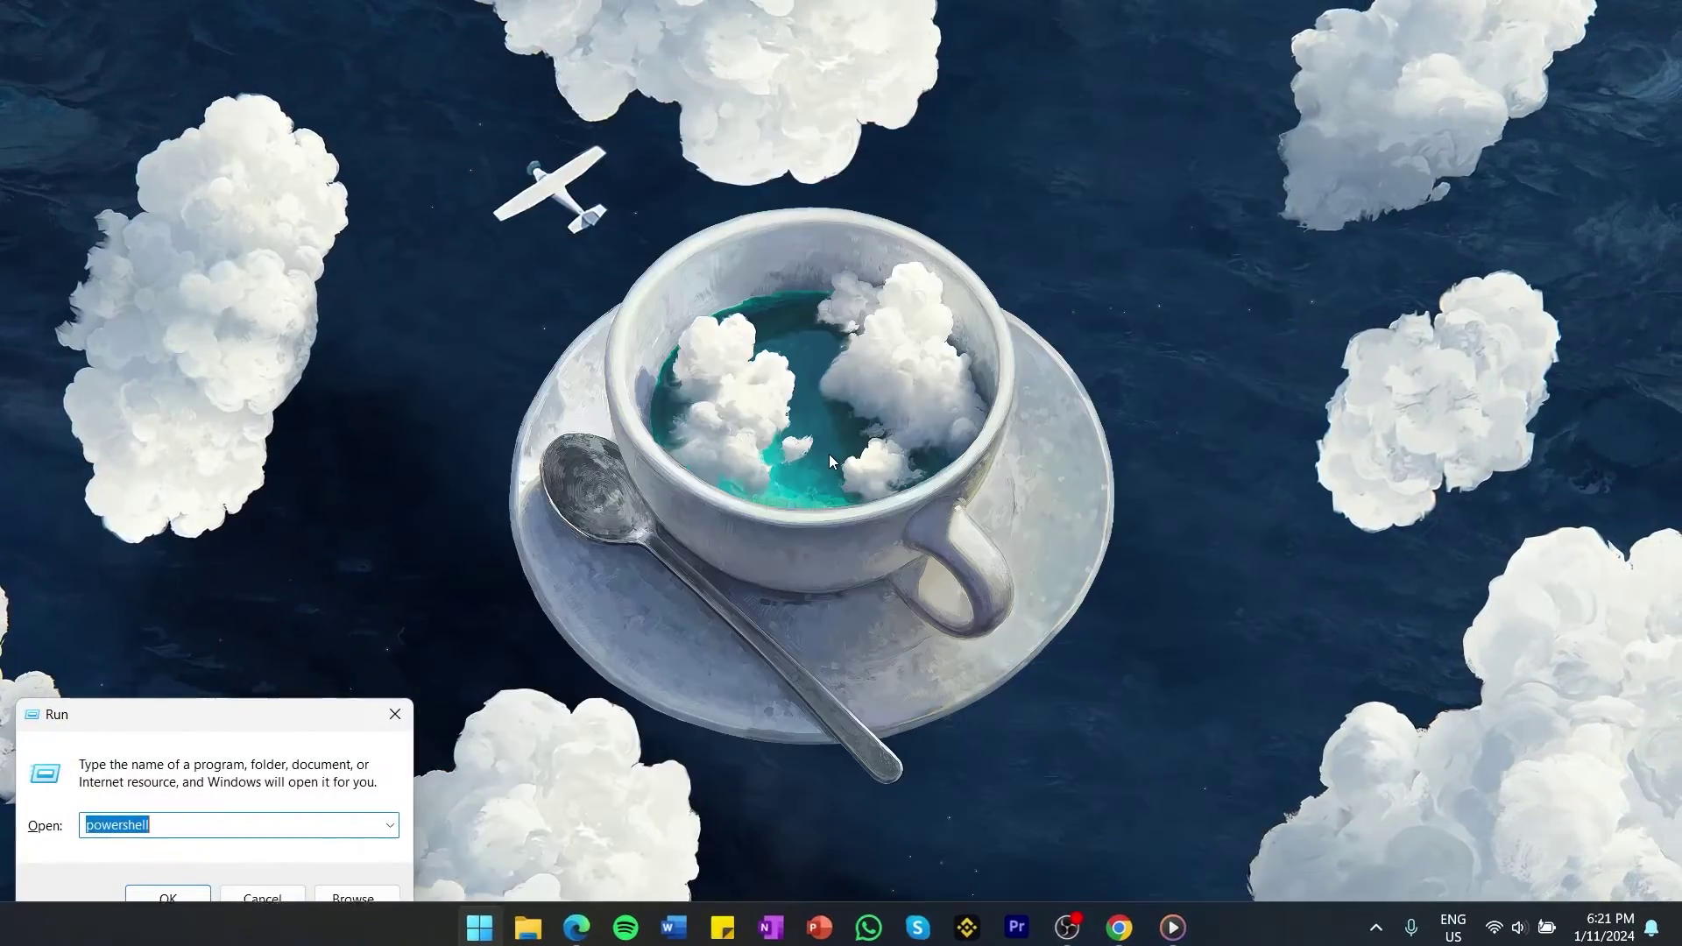
text(pre)
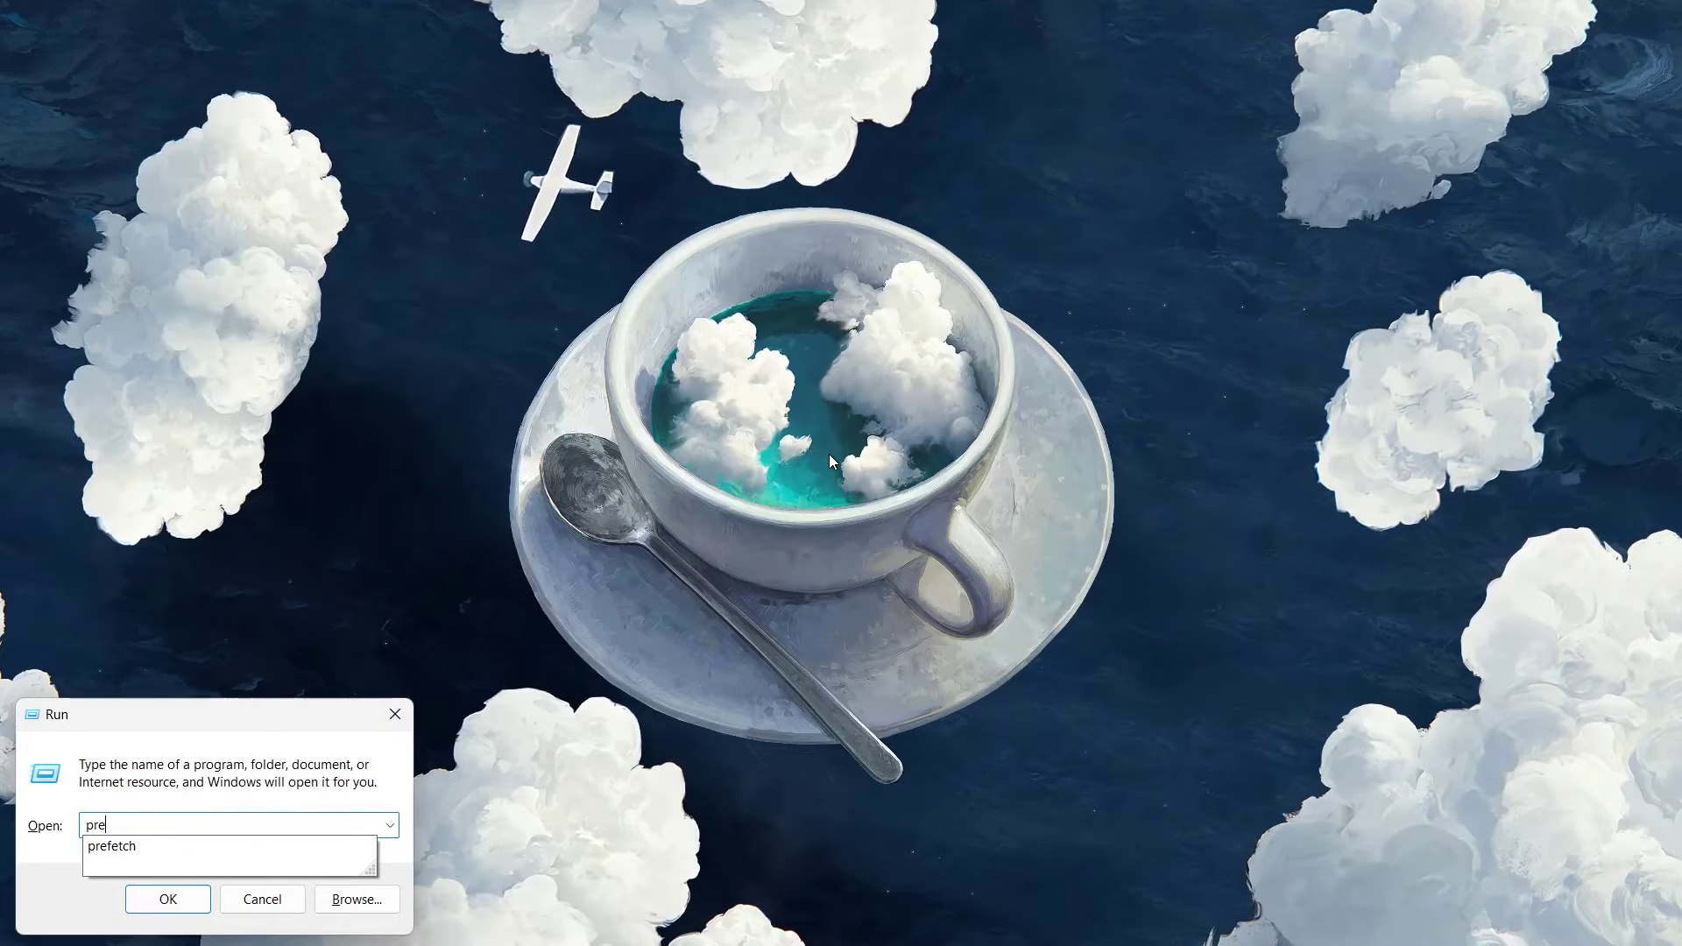
text(fetch)
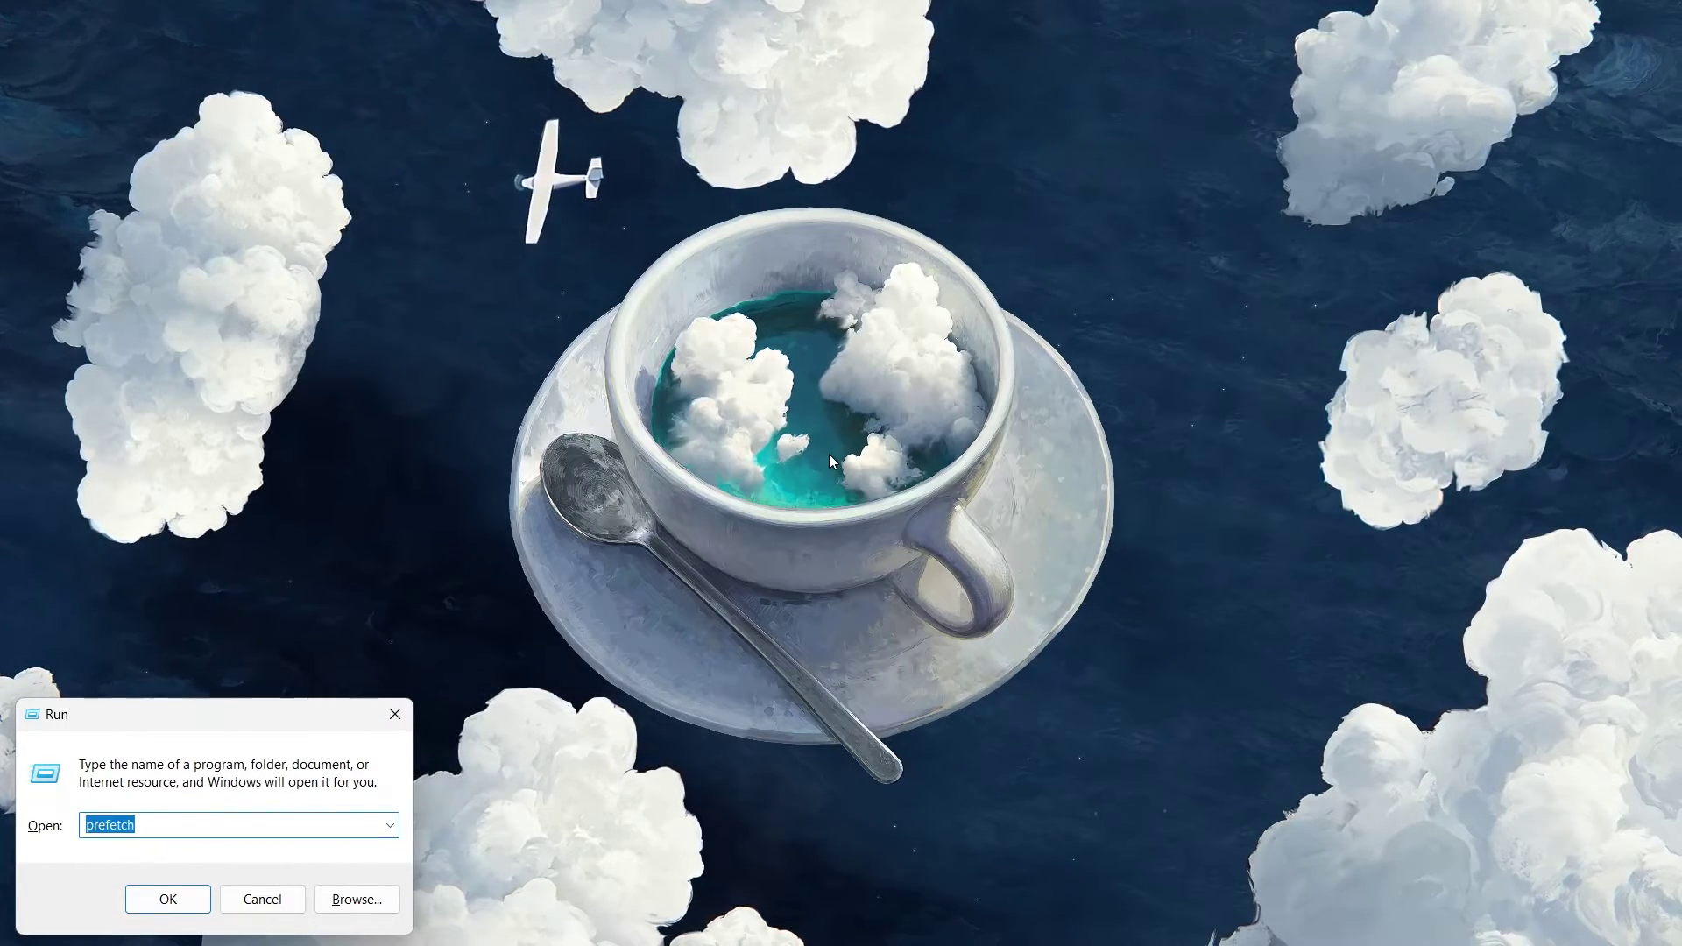
key(Return)
click(871, 517)
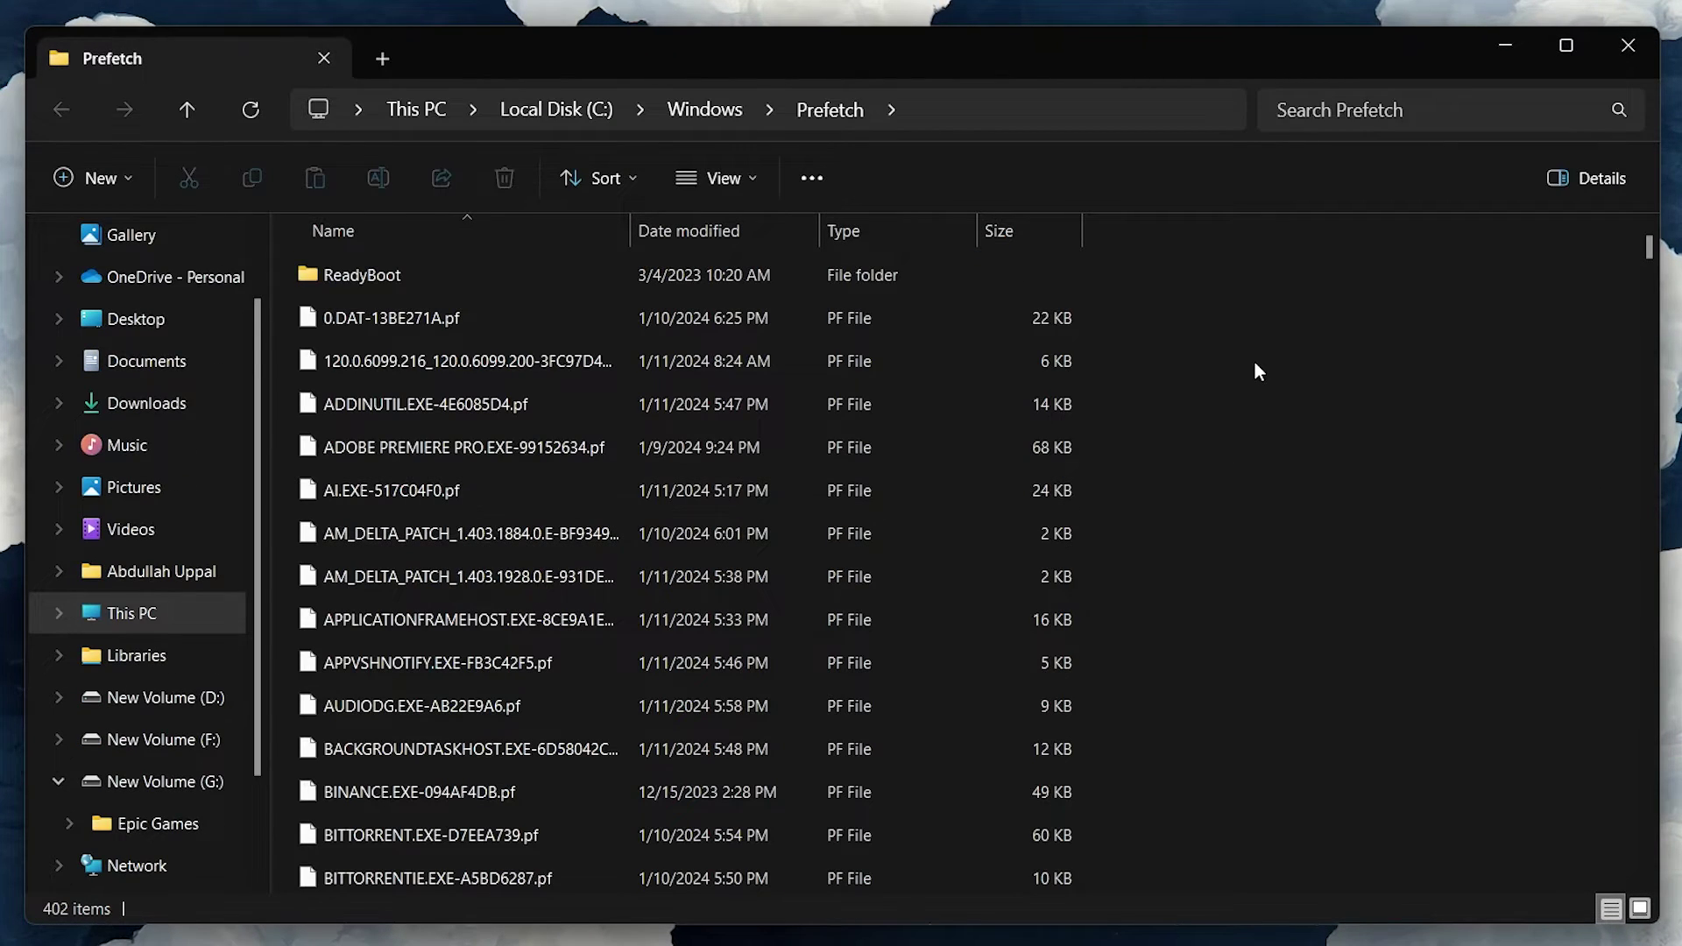
key(ctrl+a)
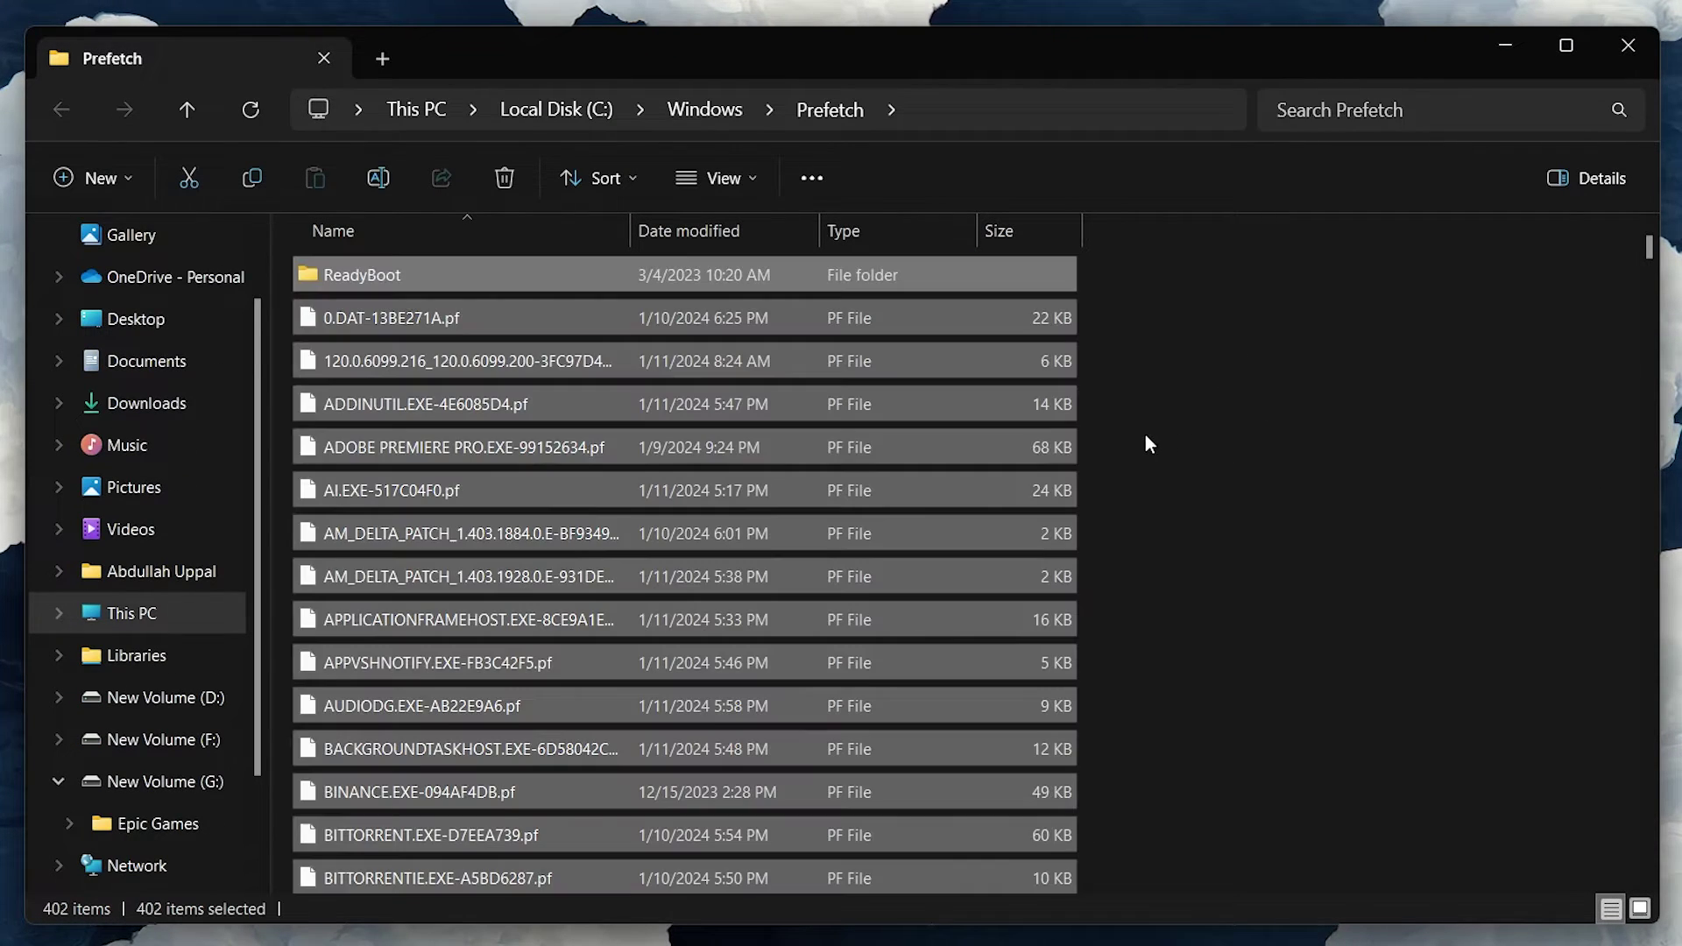
right_click(1003, 417)
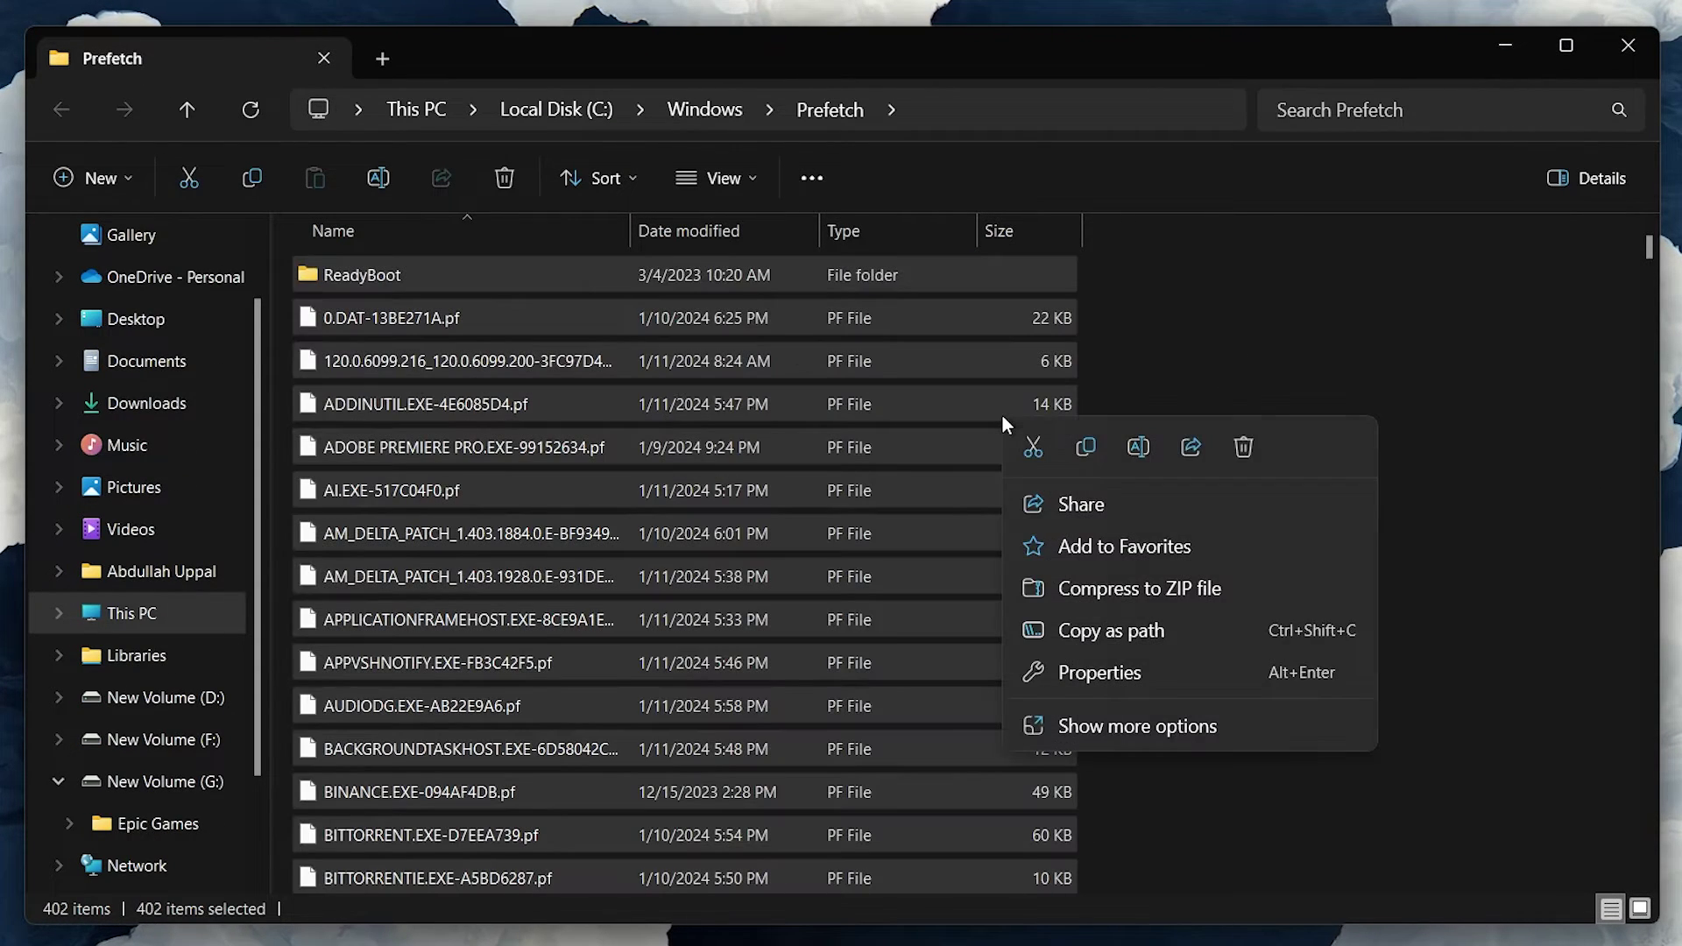
click(1244, 447)
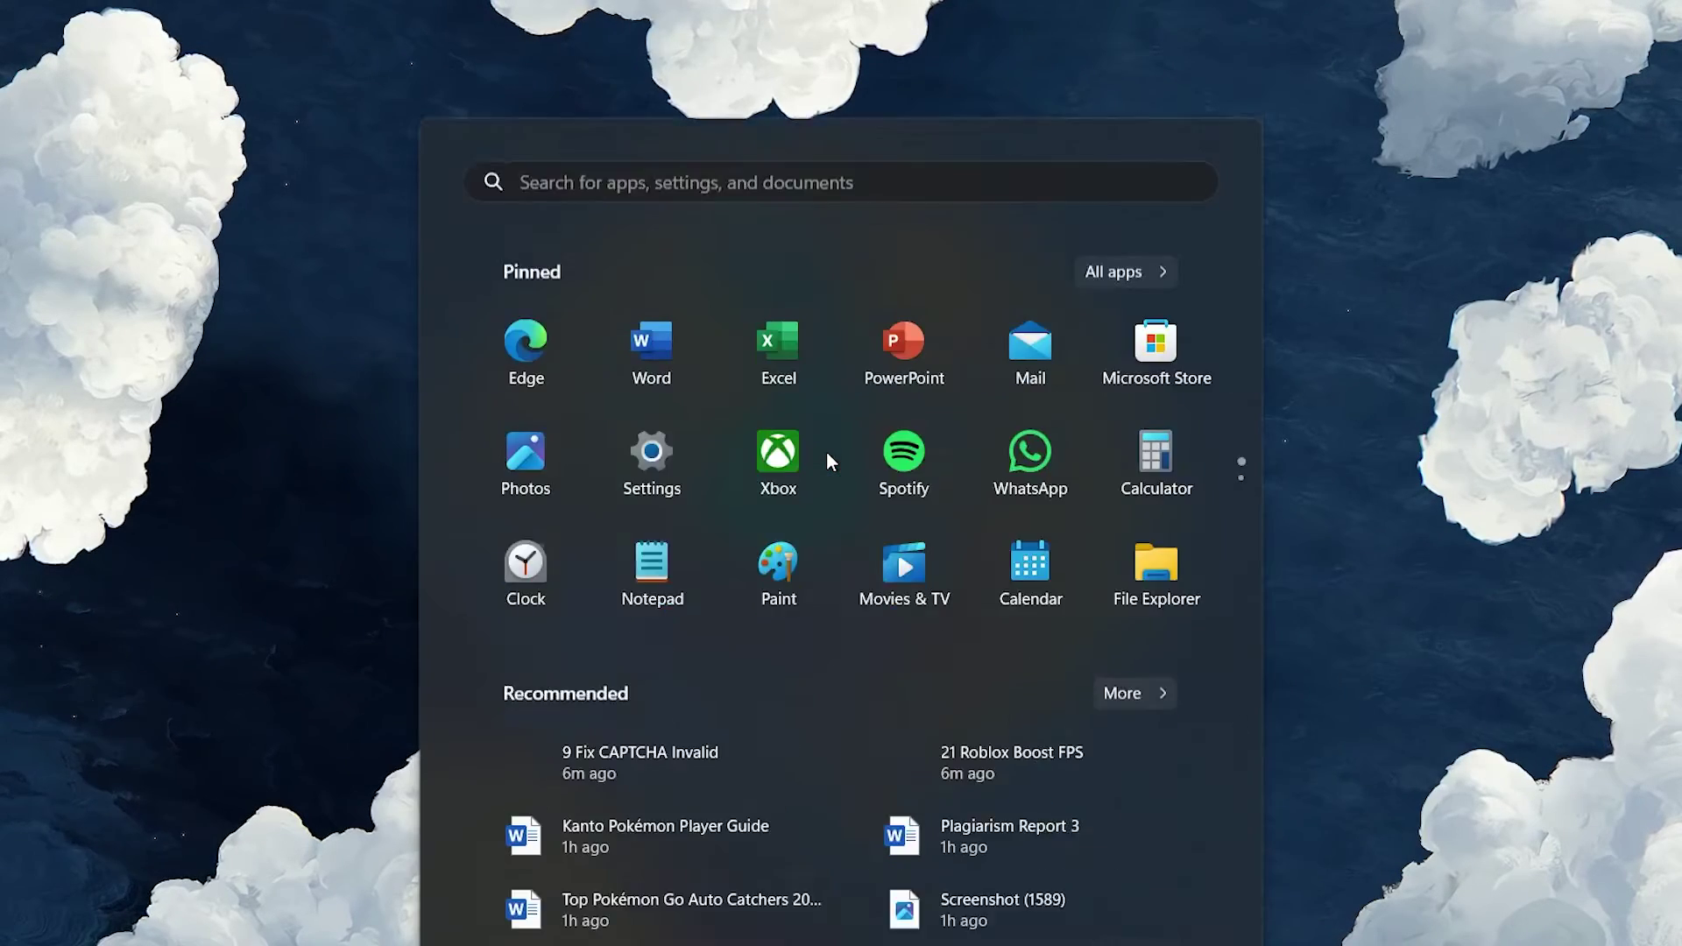
- Open %temp%, delete all 484 items, and close the Explorer window
text(%)
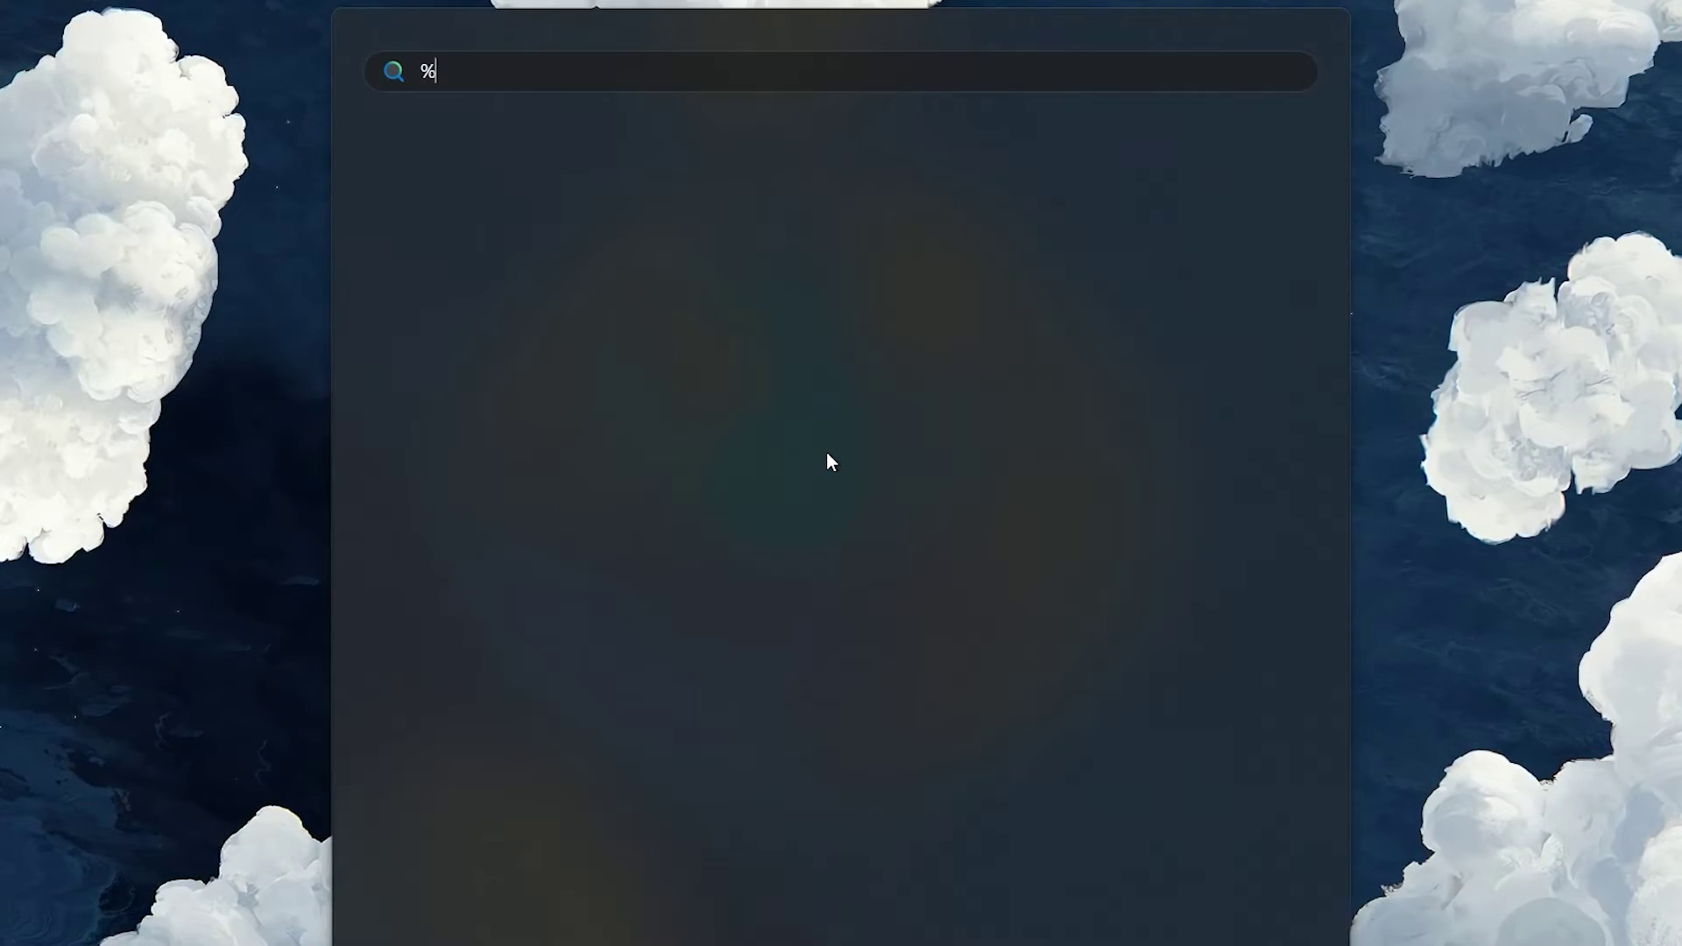
text(temp%)
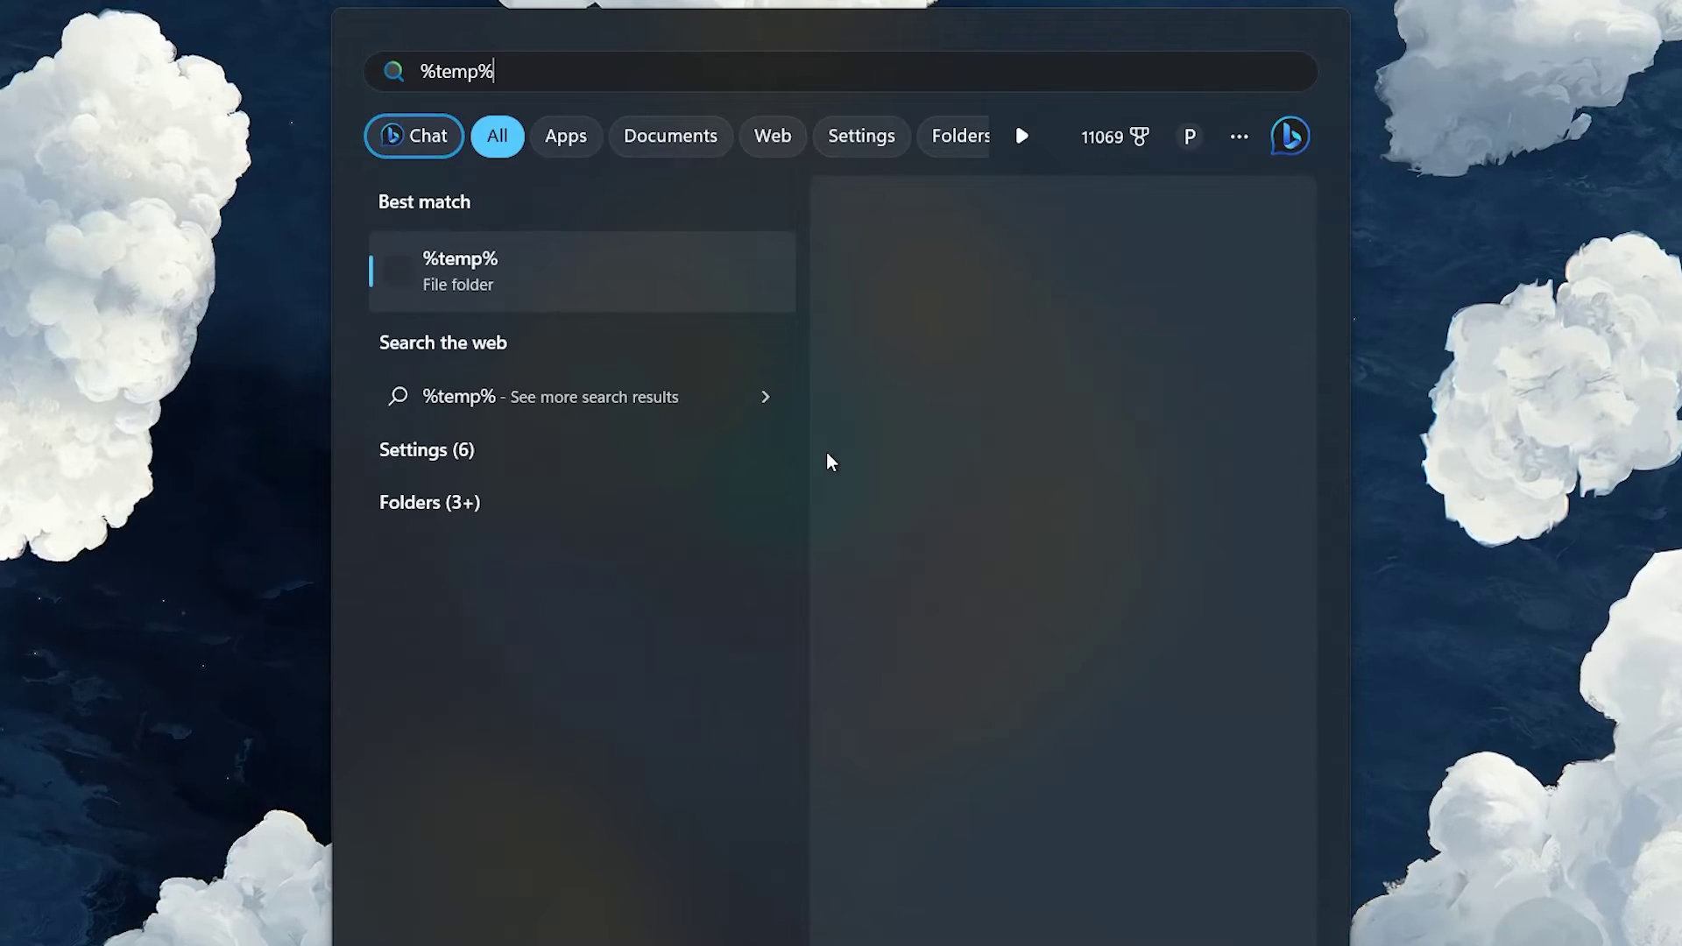
key(Return)
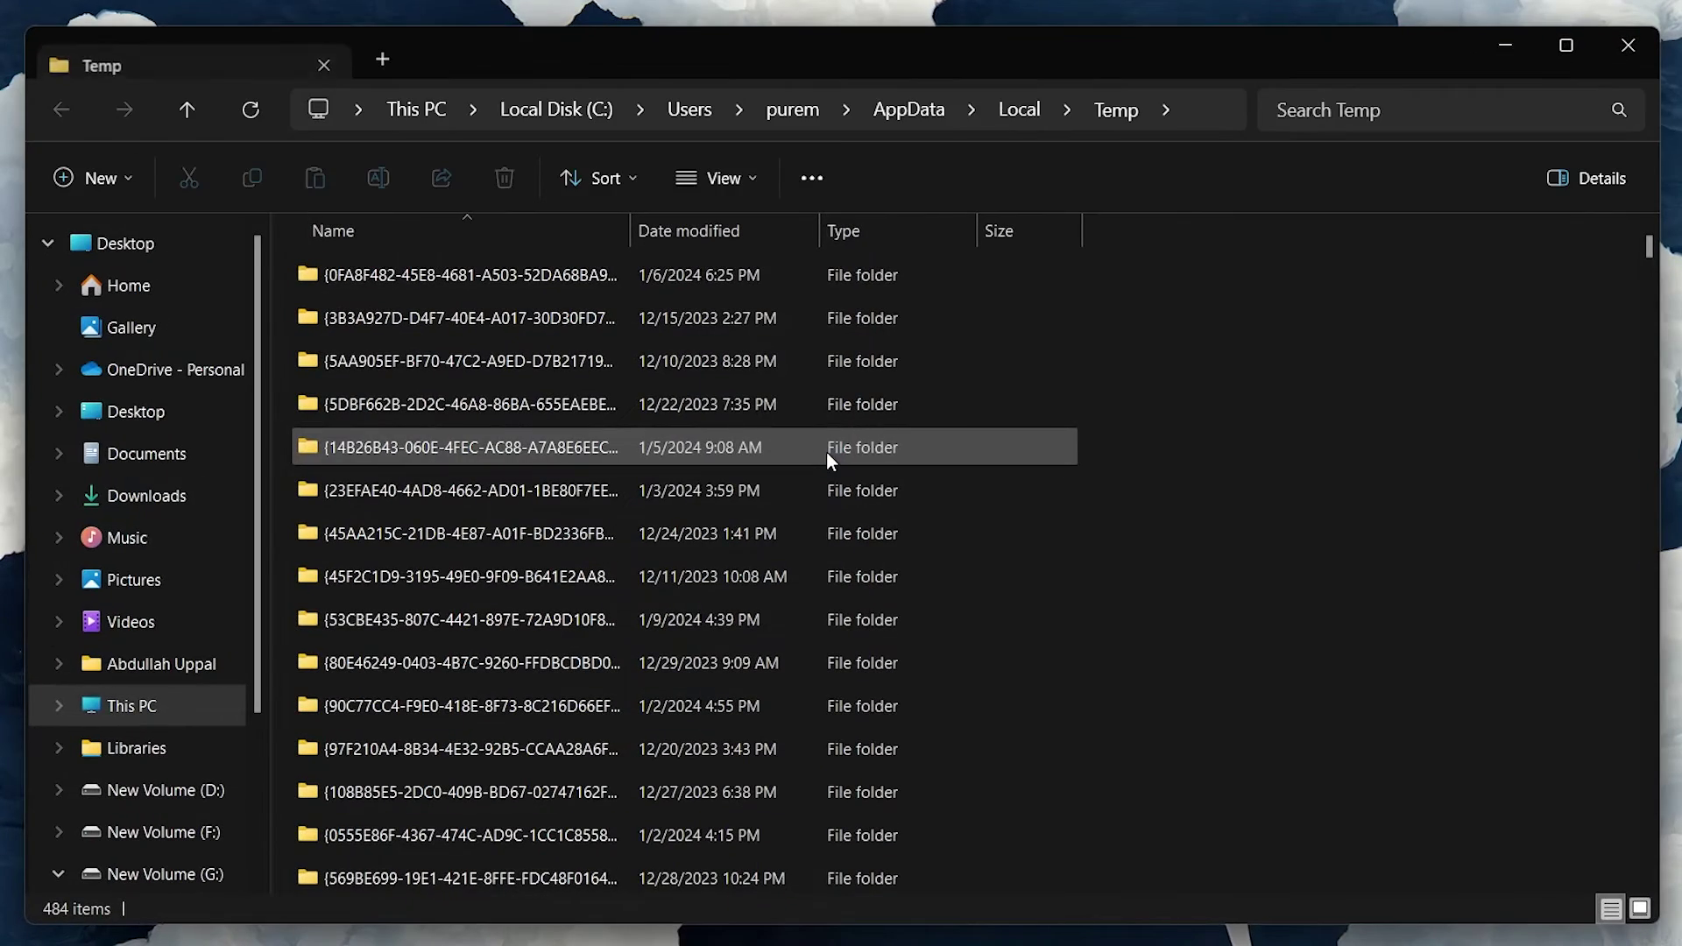
key(ctrl+a)
right_click(828, 456)
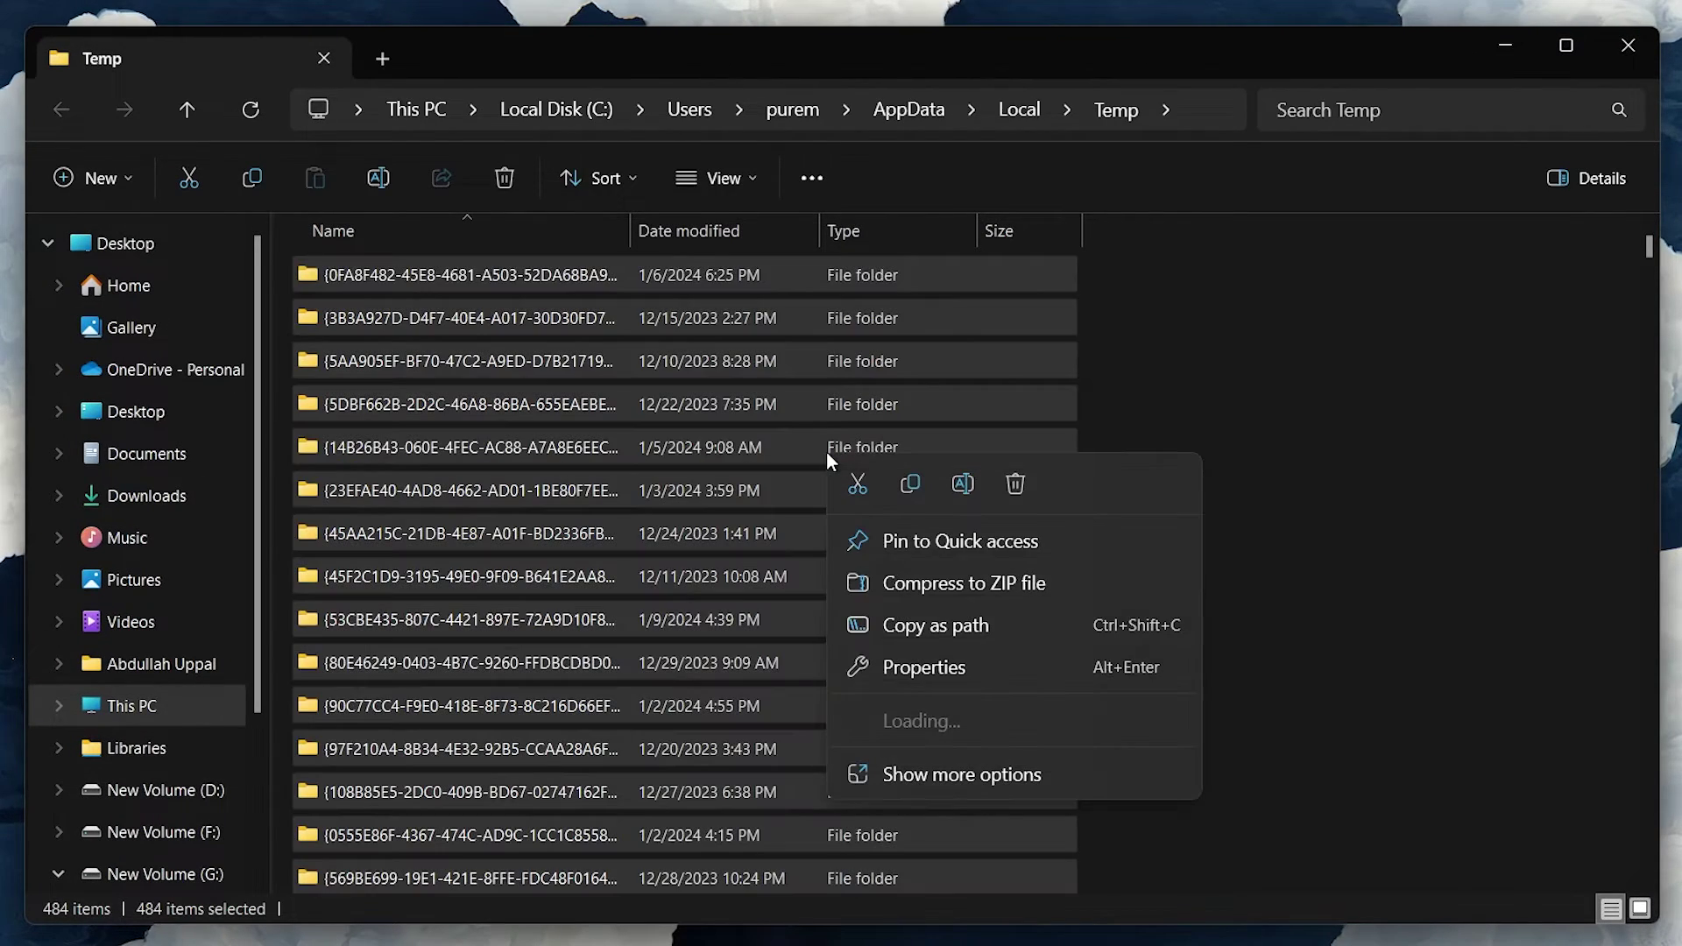
click(1016, 487)
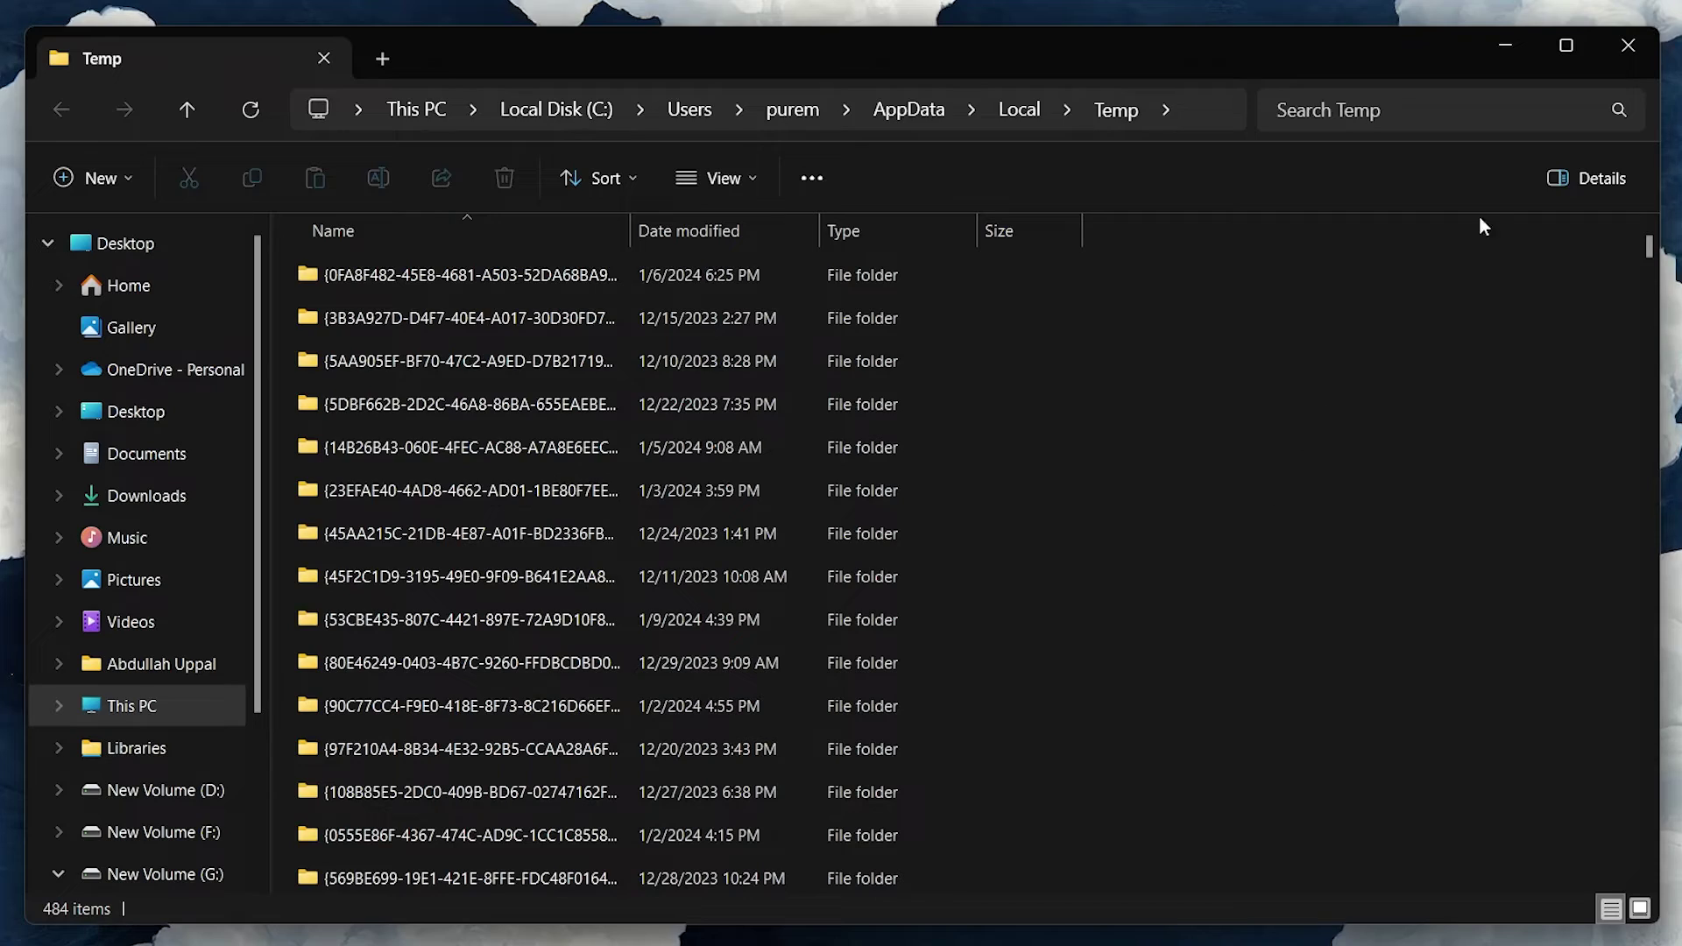
click(1626, 47)
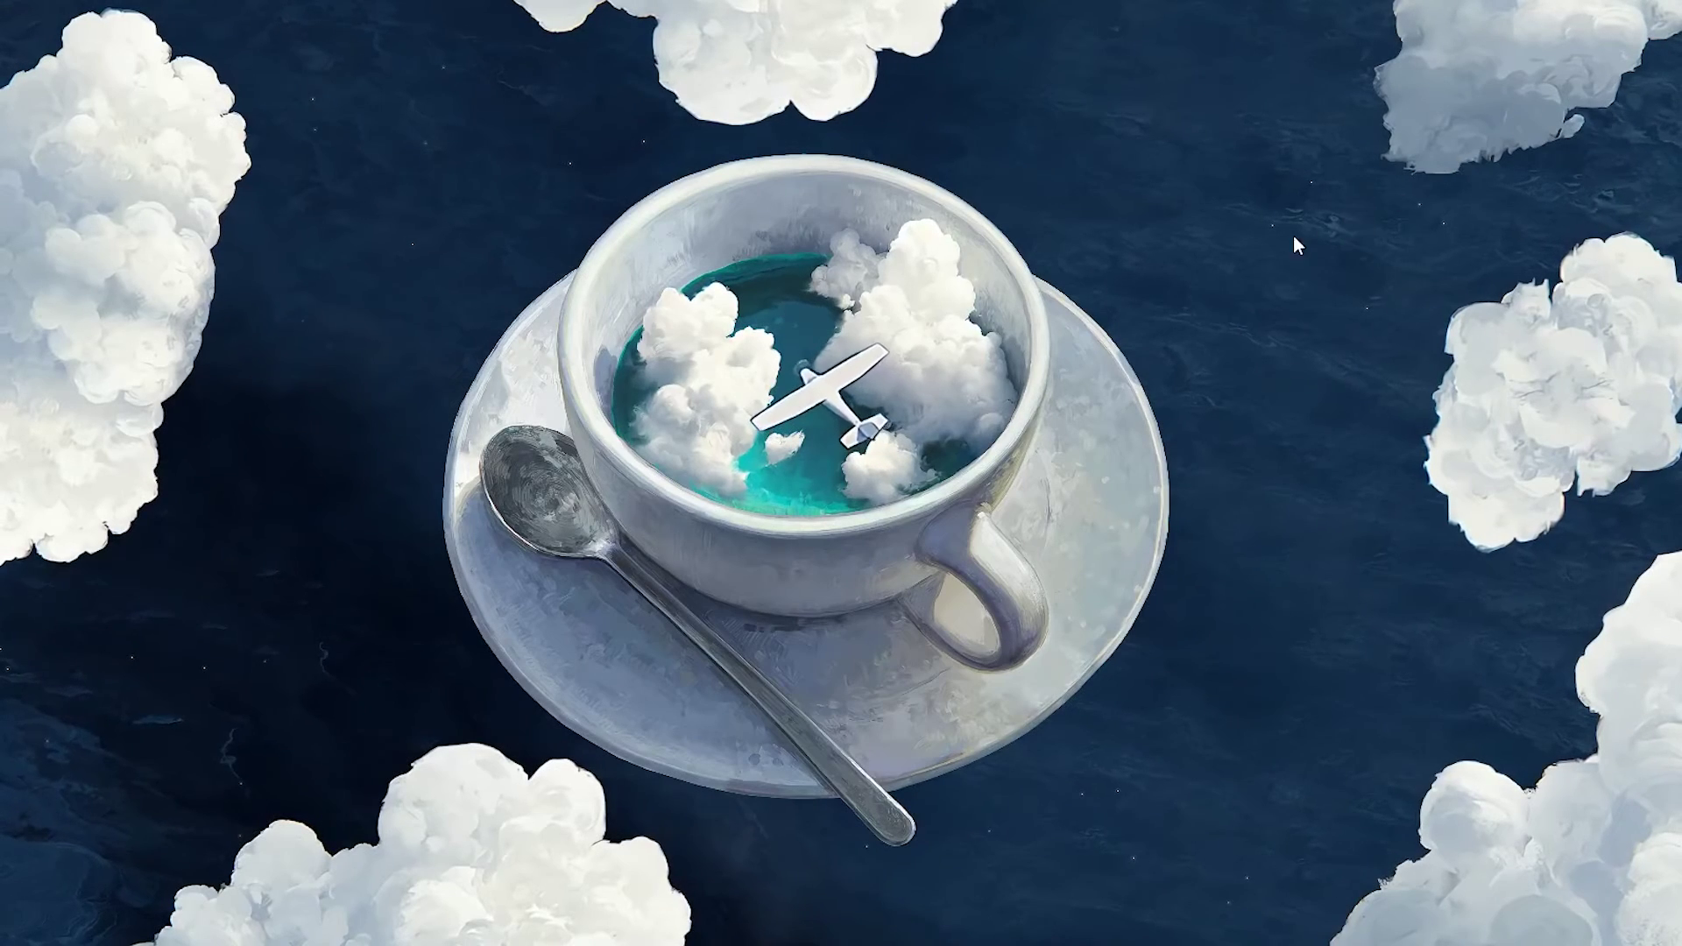